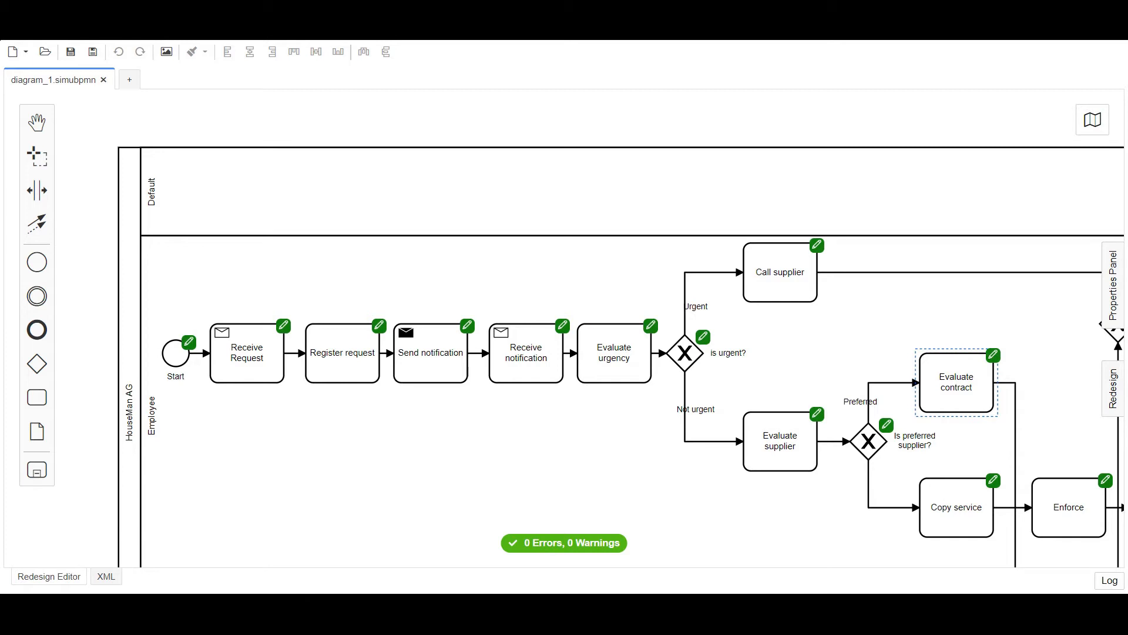
- Look over the HouseMan AG process flow and examine the Start event's arrival rate settings and the explanation of its distribution
drag(891, 331, 558, 263)
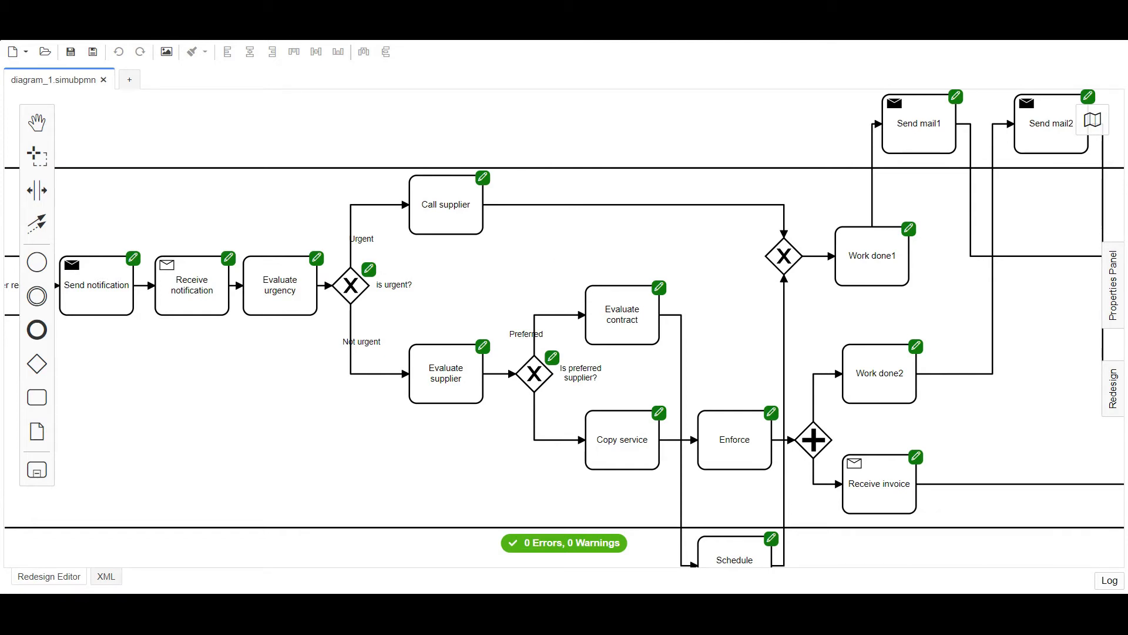
drag(522, 303, 388, 179)
click(480, 320)
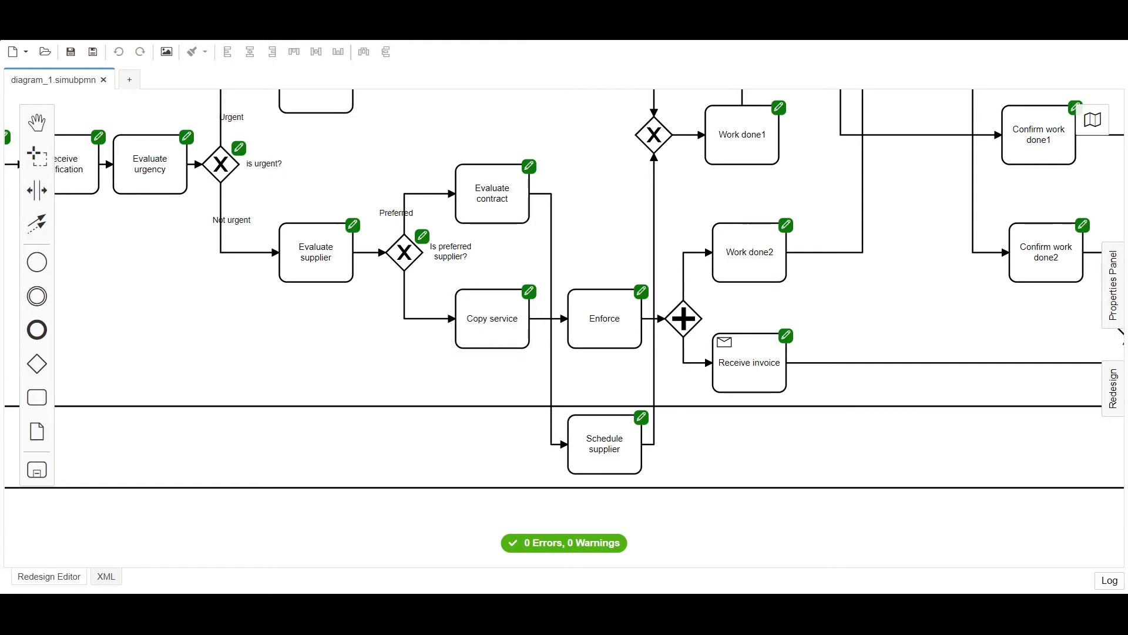
drag(912, 307, 459, 328)
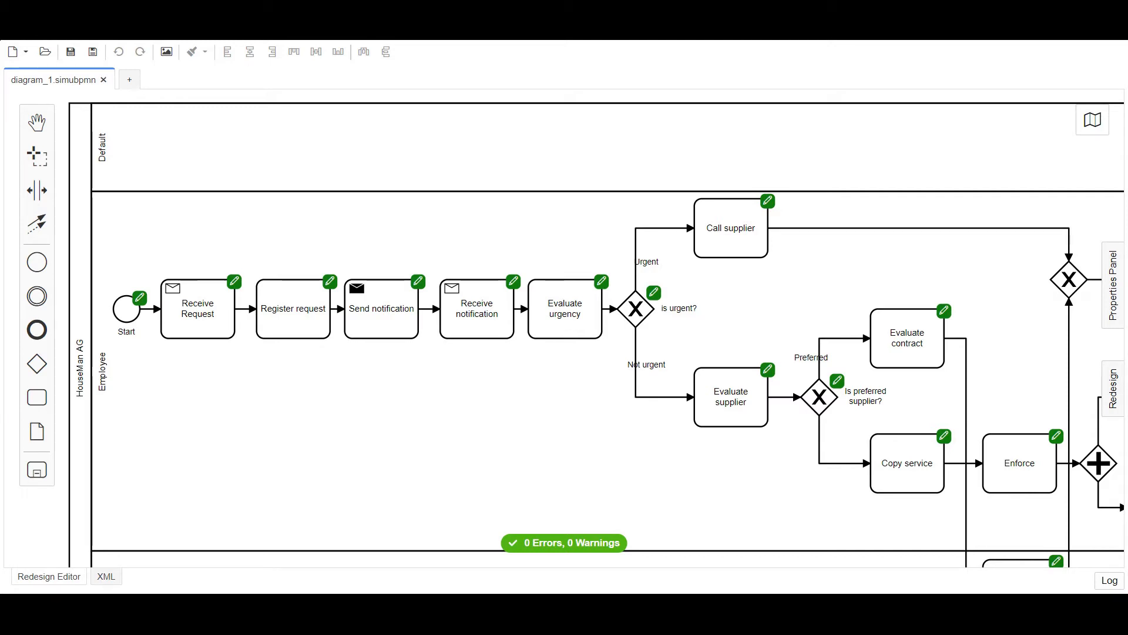
click(141, 299)
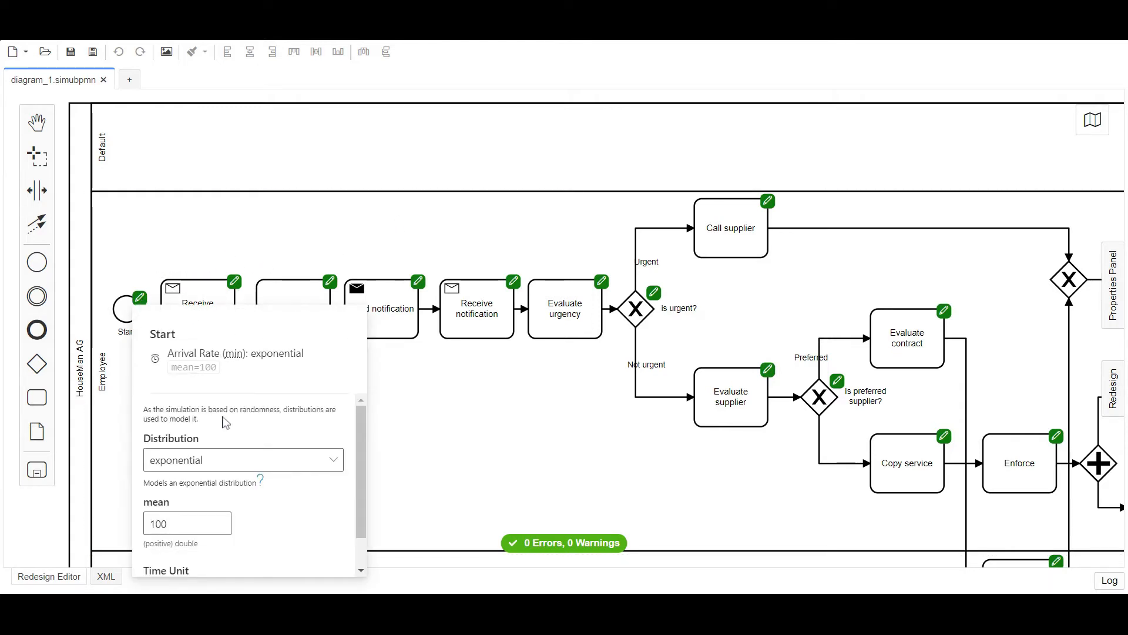
scroll(219, 434, down, 1)
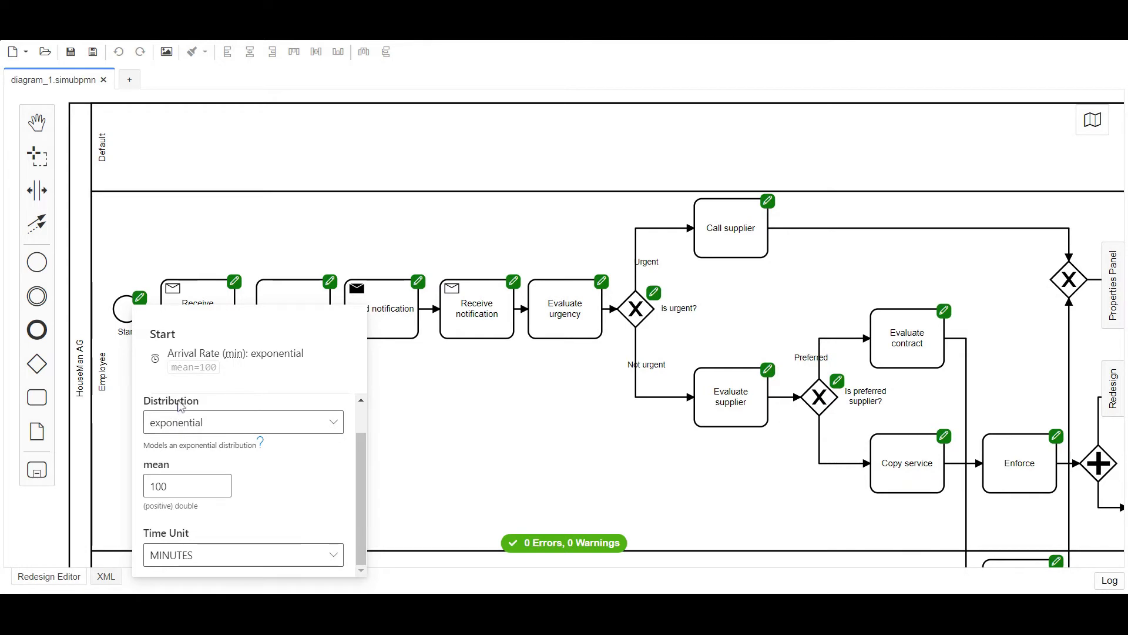
click(260, 442)
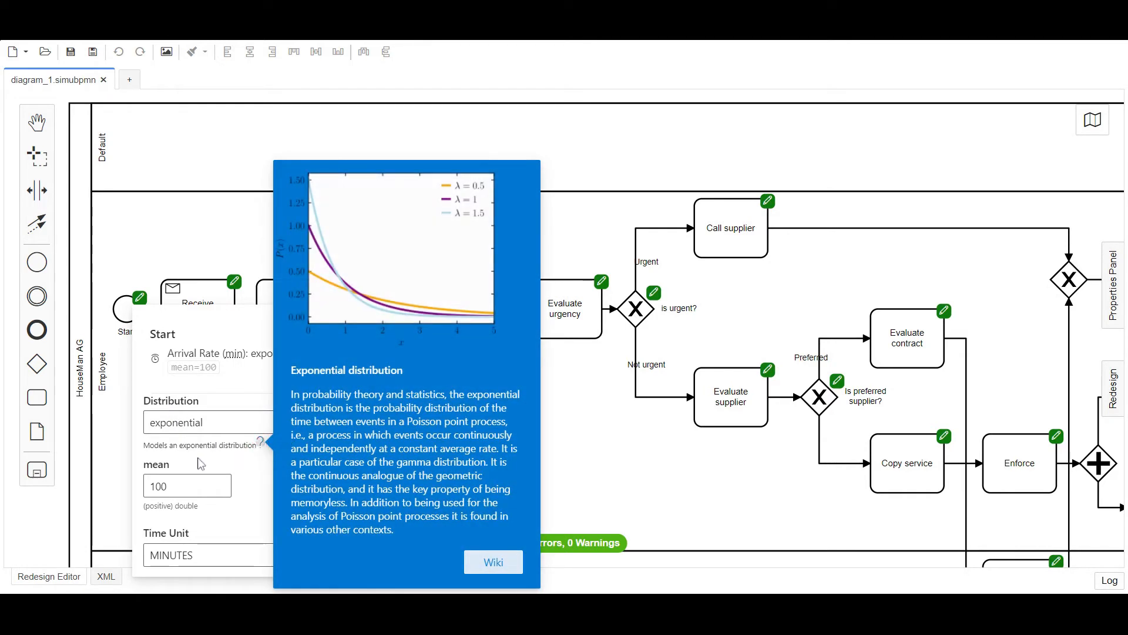
click(200, 465)
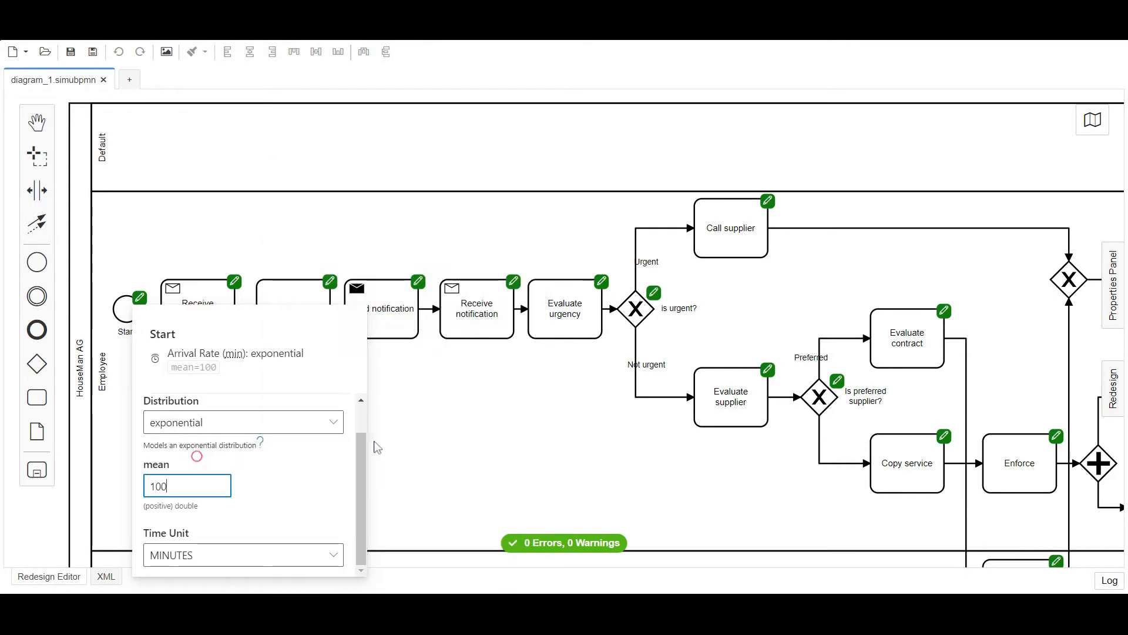
- Examine the duration settings of the Receive notification task and the branching probabilities of the "is urgent?" gateway
click(514, 287)
scroll(629, 460, down, 2)
scroll(628, 457, down, 2)
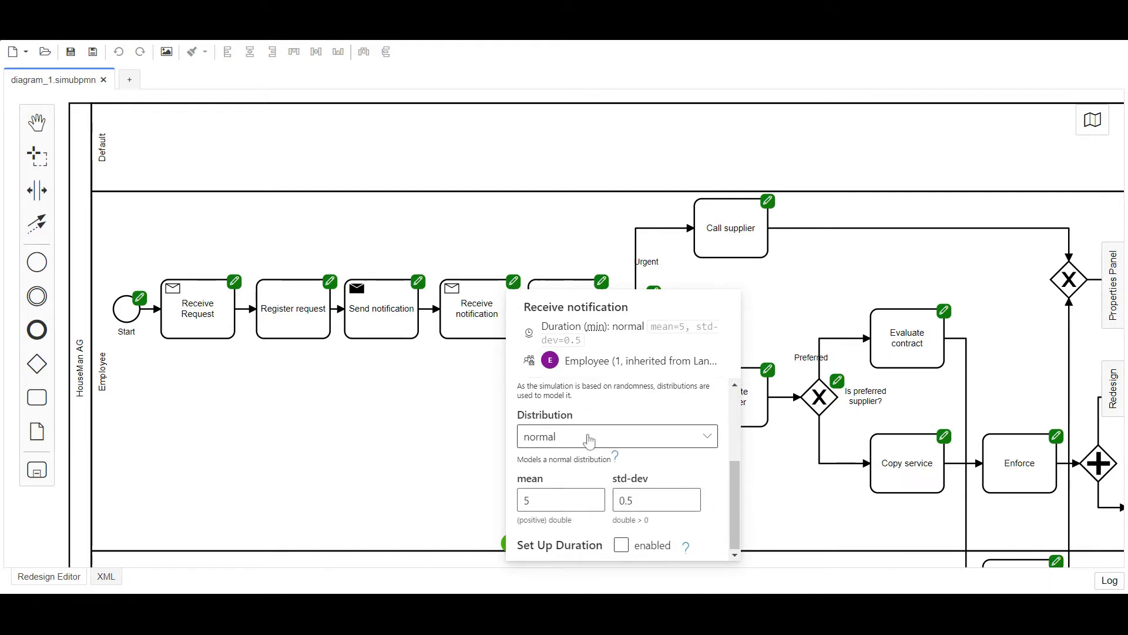
click(653, 551)
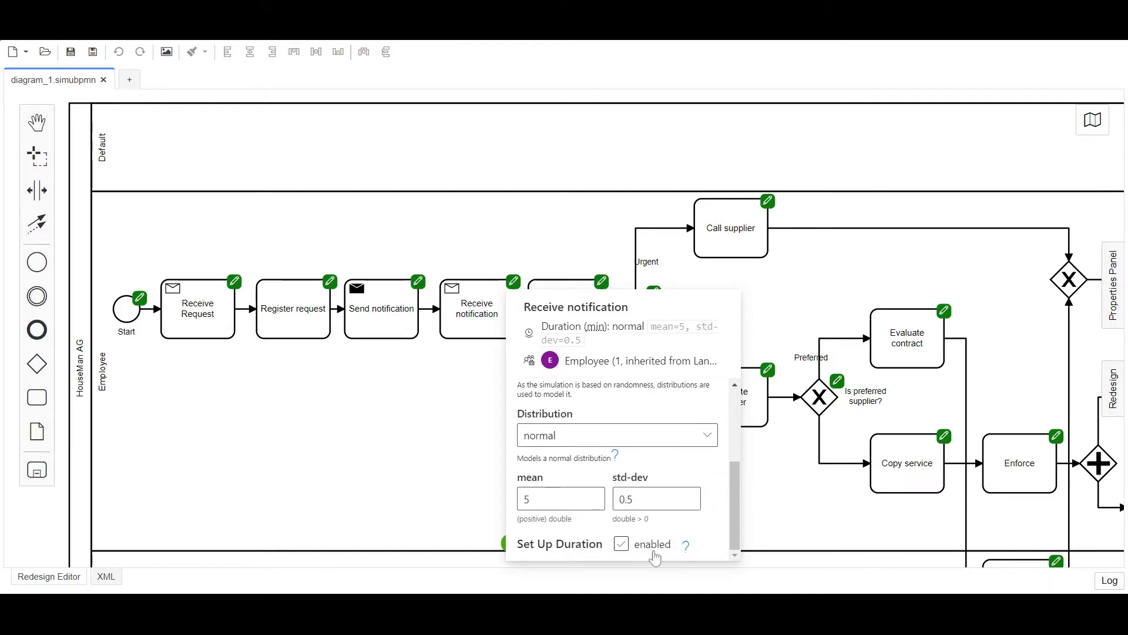
click(810, 335)
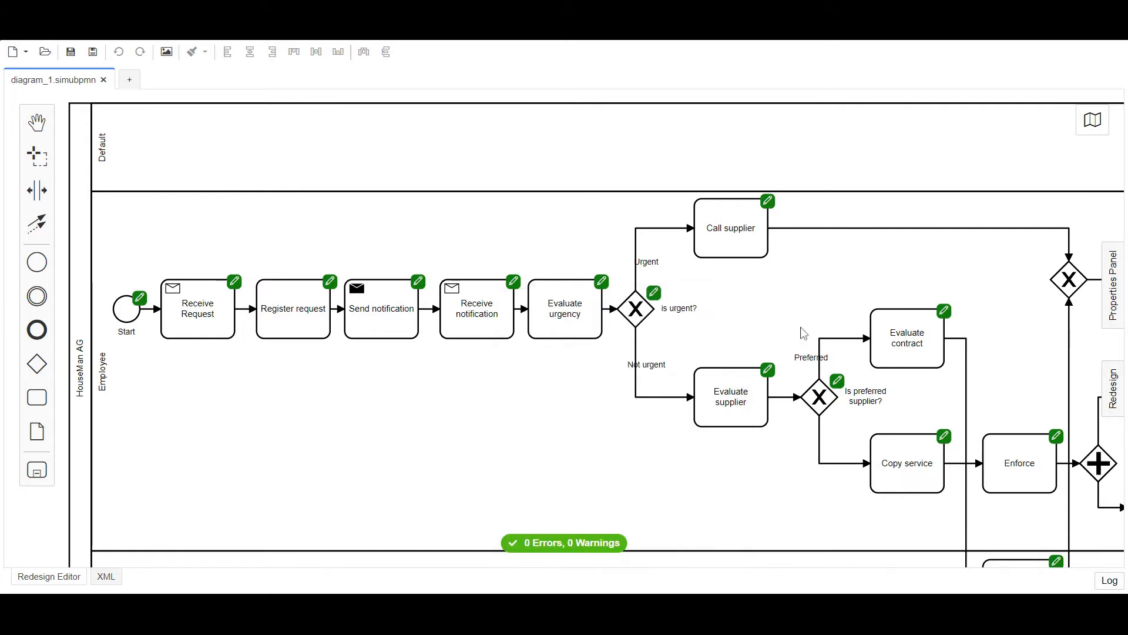
click(655, 294)
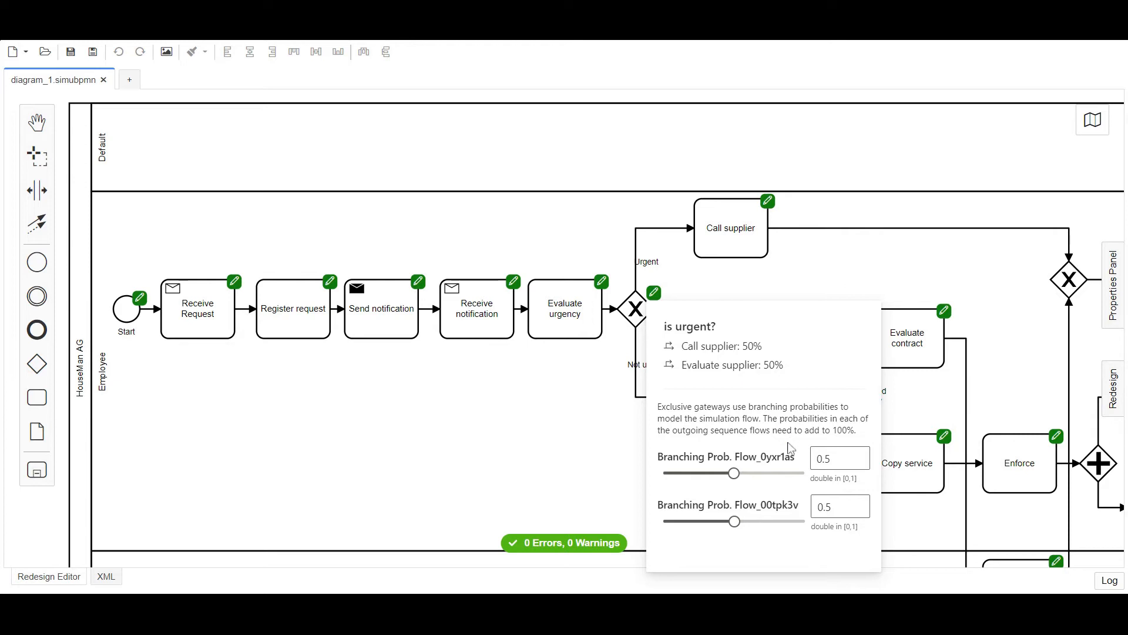
click(532, 442)
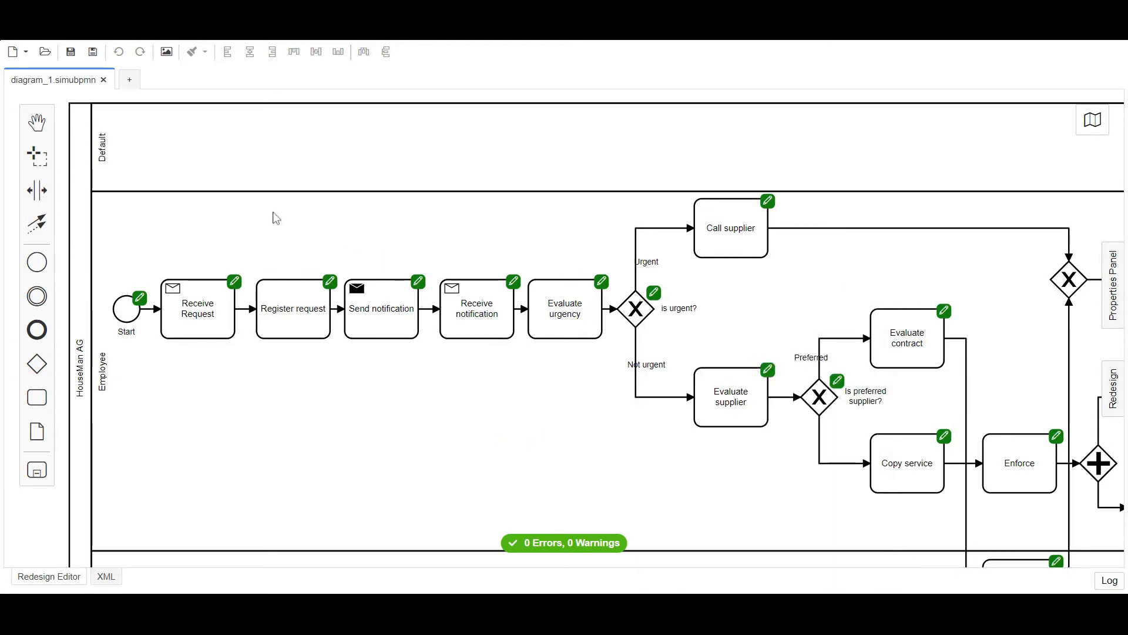
- Review the lanes' resource types and the weekly timetables in the simulation configuration
click(119, 146)
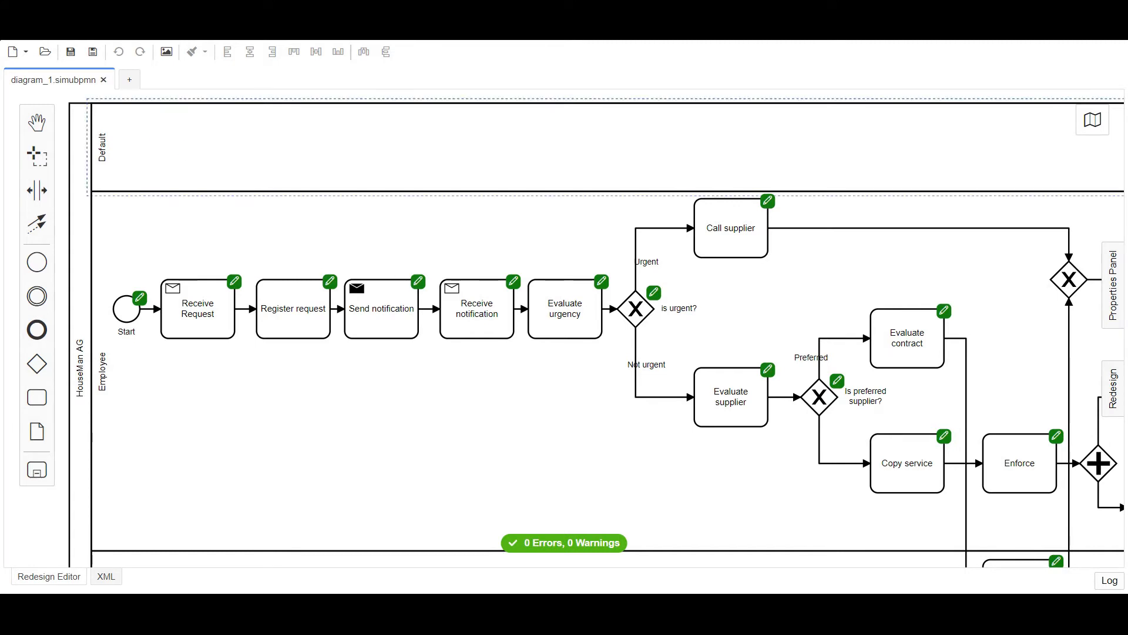
click(113, 240)
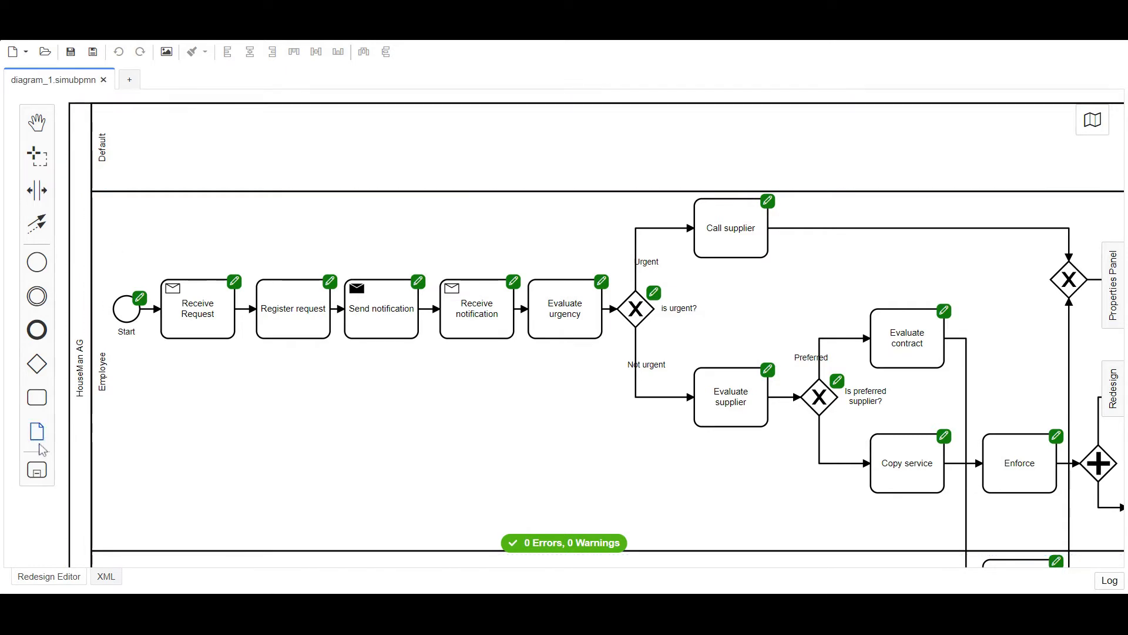
click(37, 470)
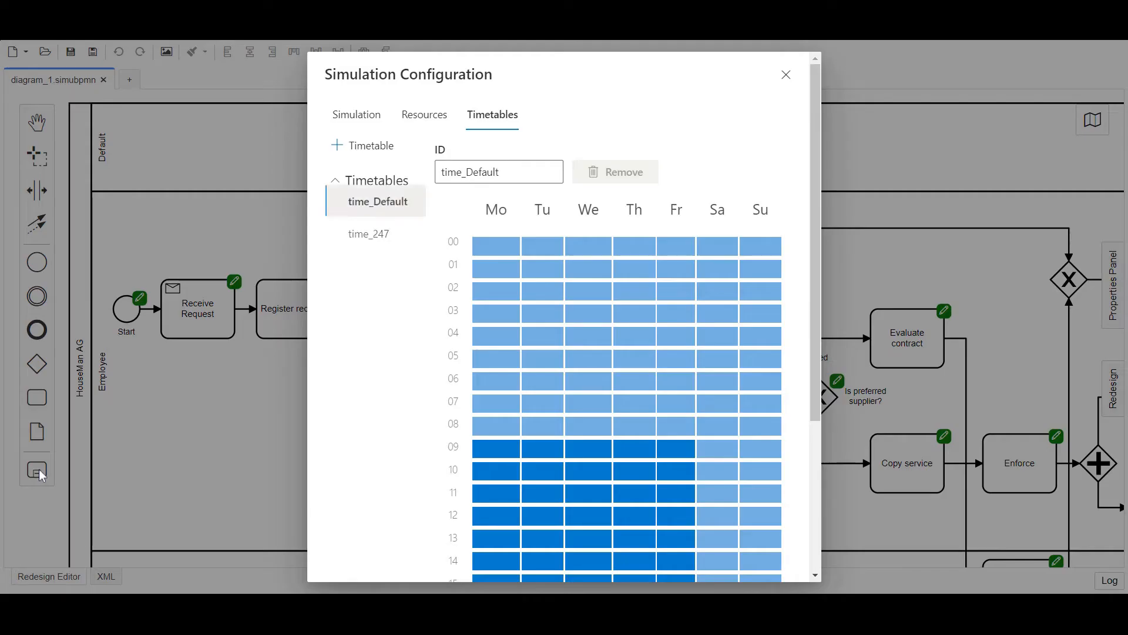
click(445, 112)
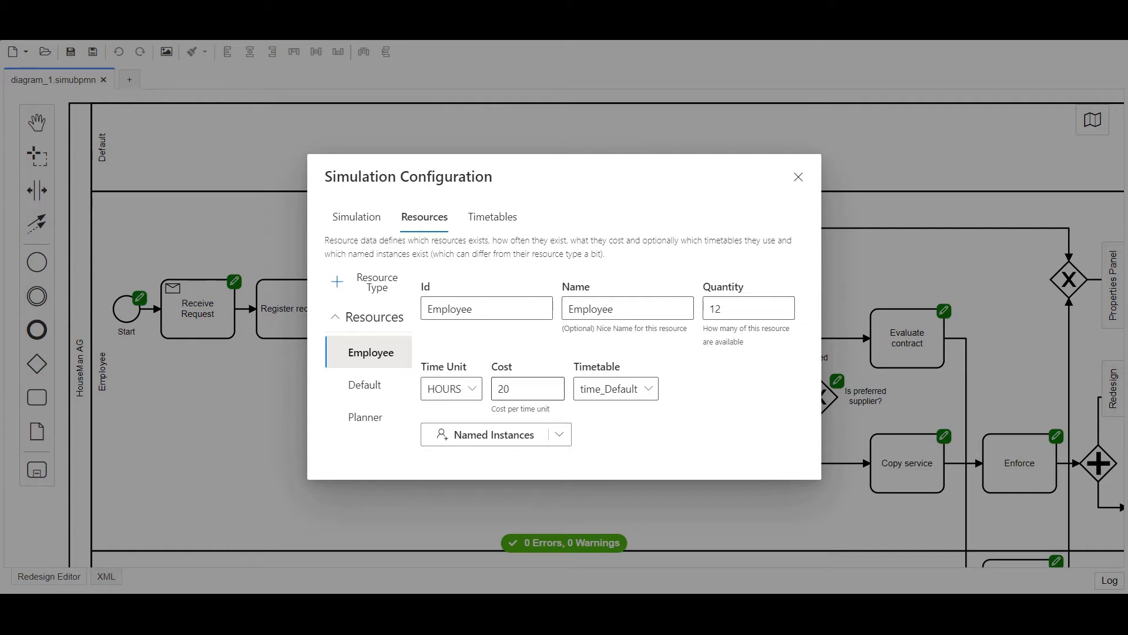
click(493, 217)
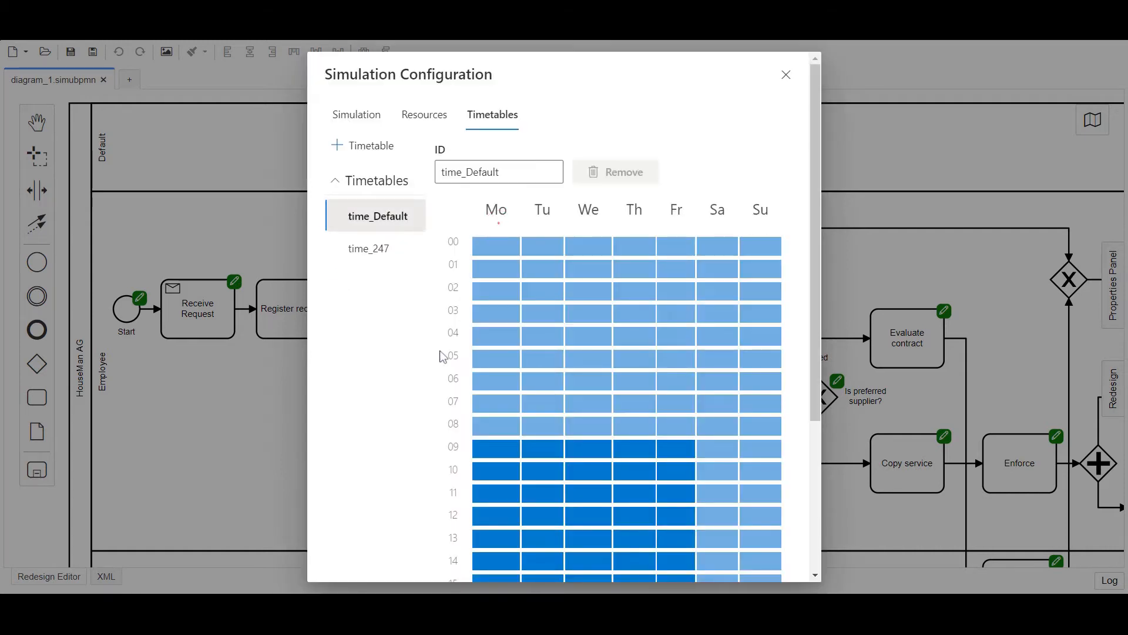
key(Escape)
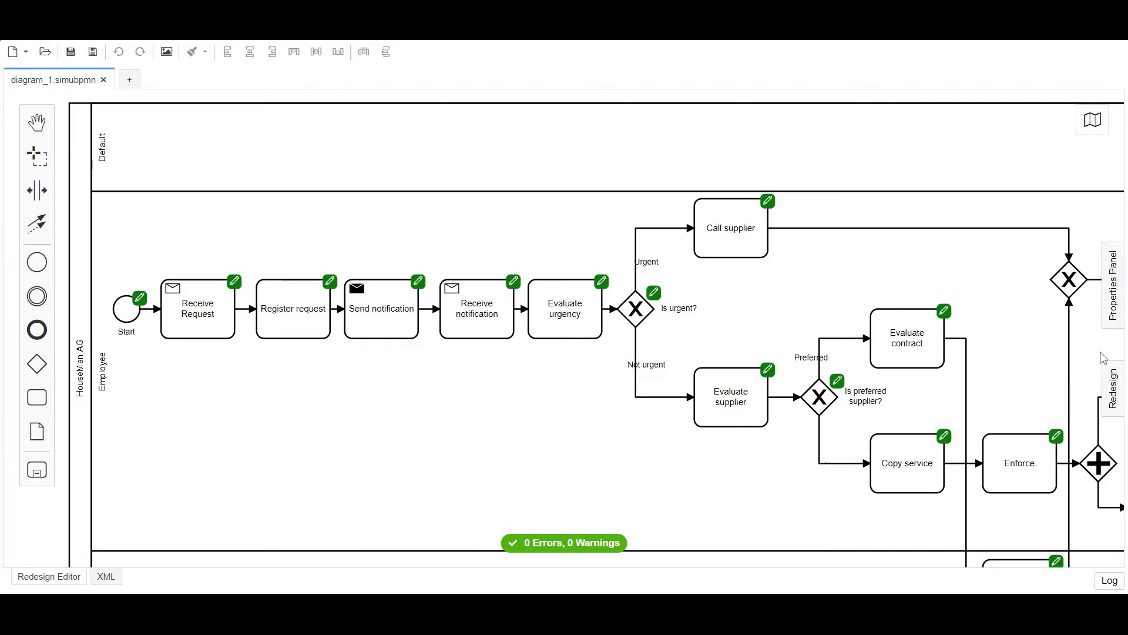
- Examine the simulation evaluation's KPIs for time, cost, resources and individual activities
click(1113, 394)
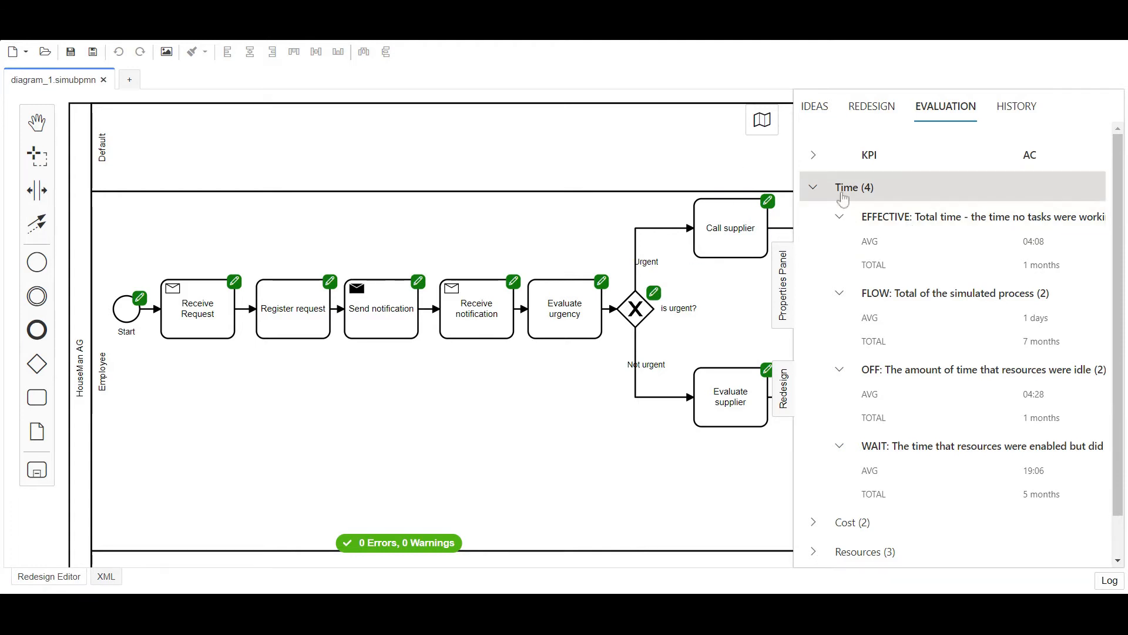
scroll(823, 235, down, 1)
click(814, 482)
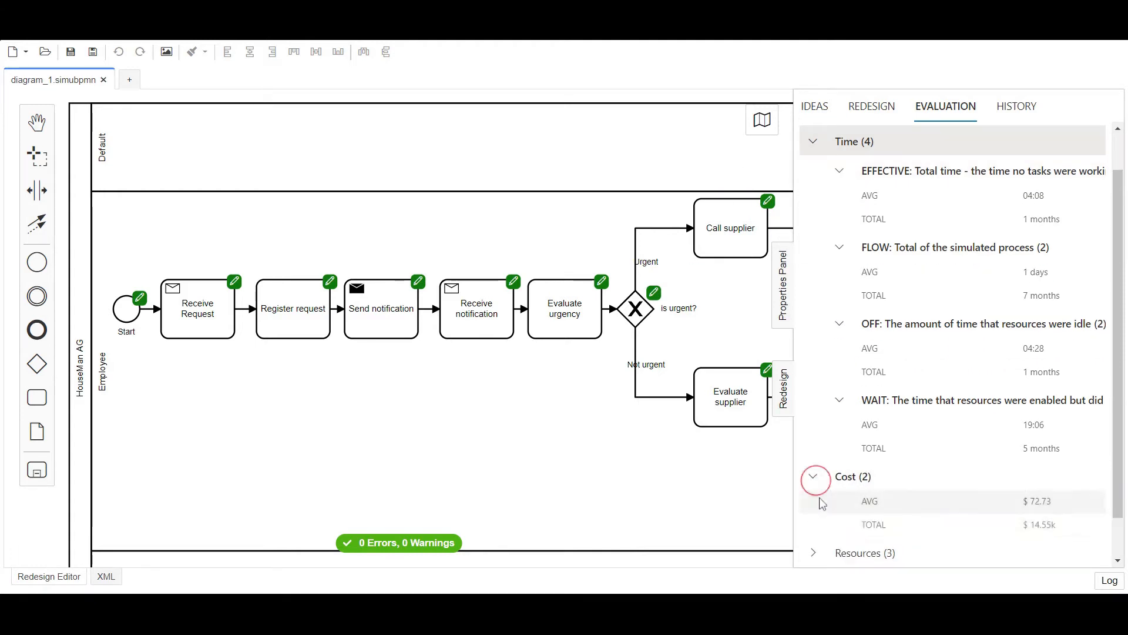
scroll(820, 494, down, 1)
click(814, 507)
scroll(821, 526, down, 3)
scroll(822, 530, down, 3)
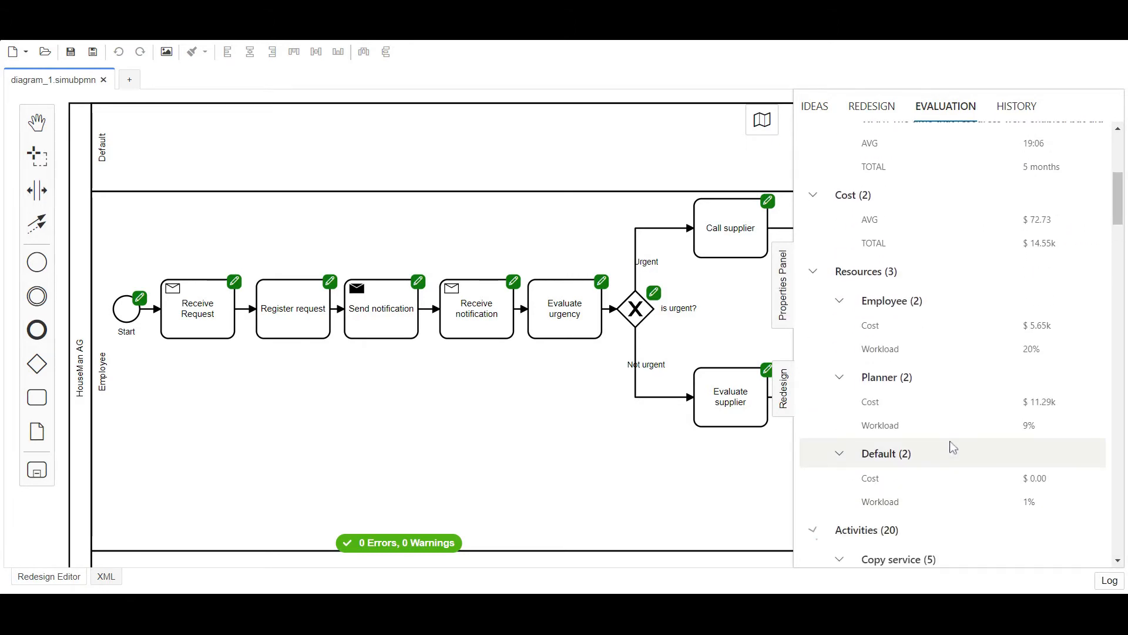
scroll(949, 450, down, 15)
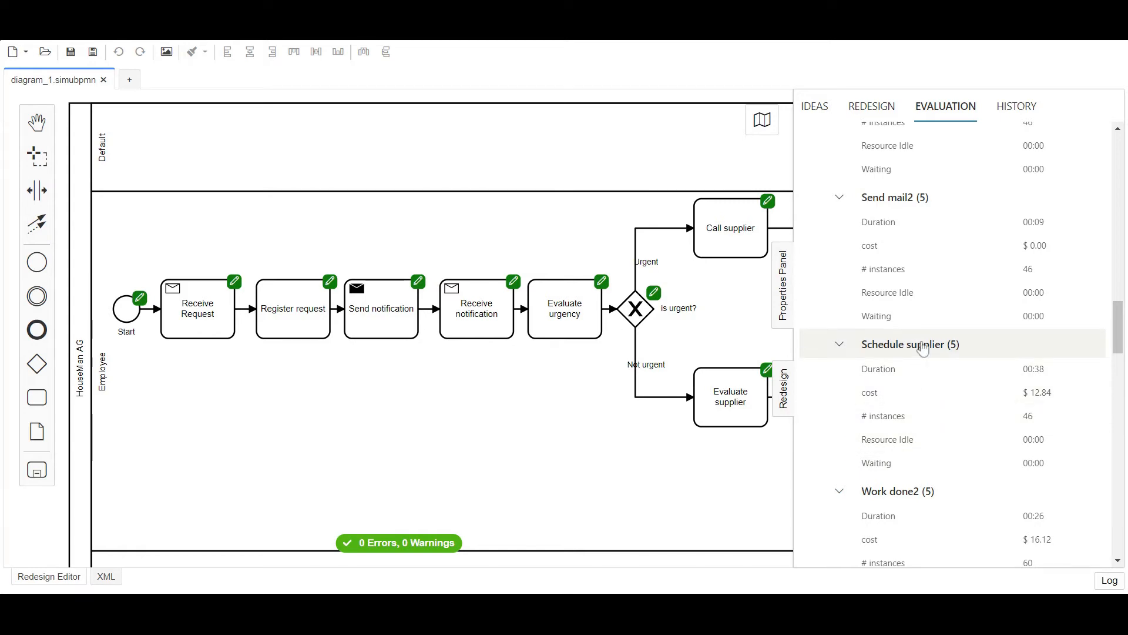
scroll(923, 347, down, 5)
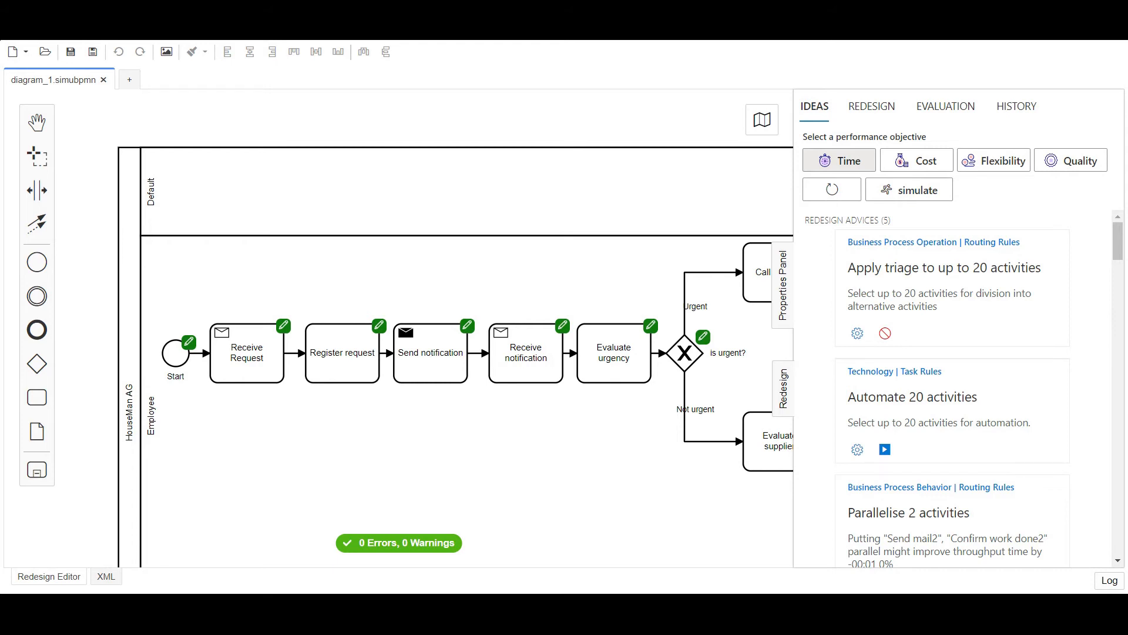
- Look through the redesign ideas for the Time objective and start implementing the Empower recommendation manually
scroll(886, 402, down, 10)
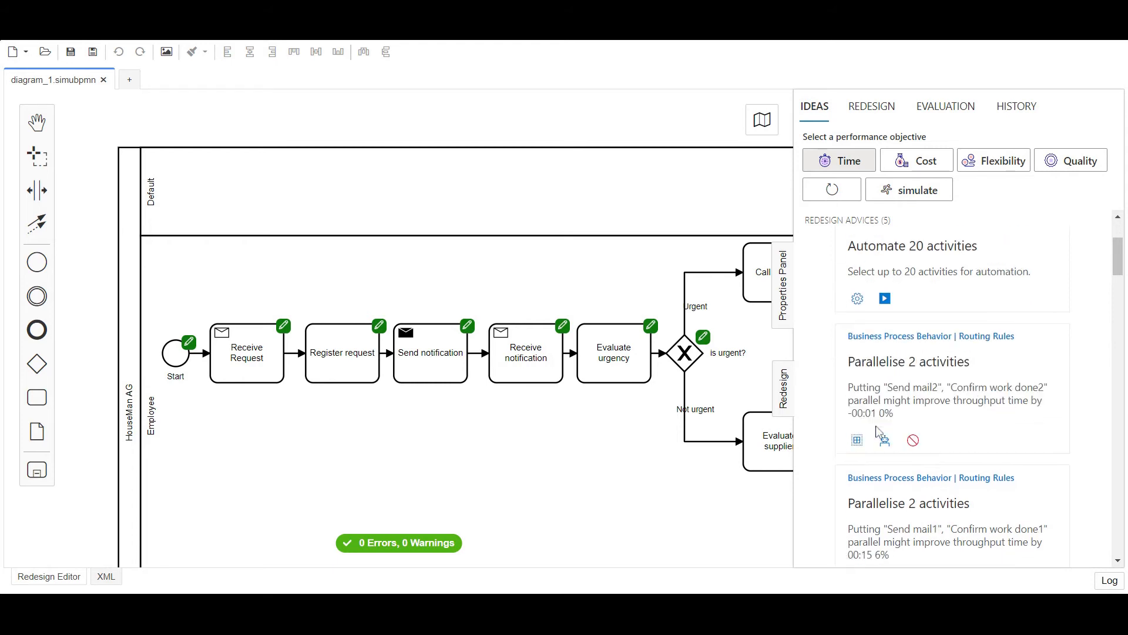
scroll(879, 420, down, 5)
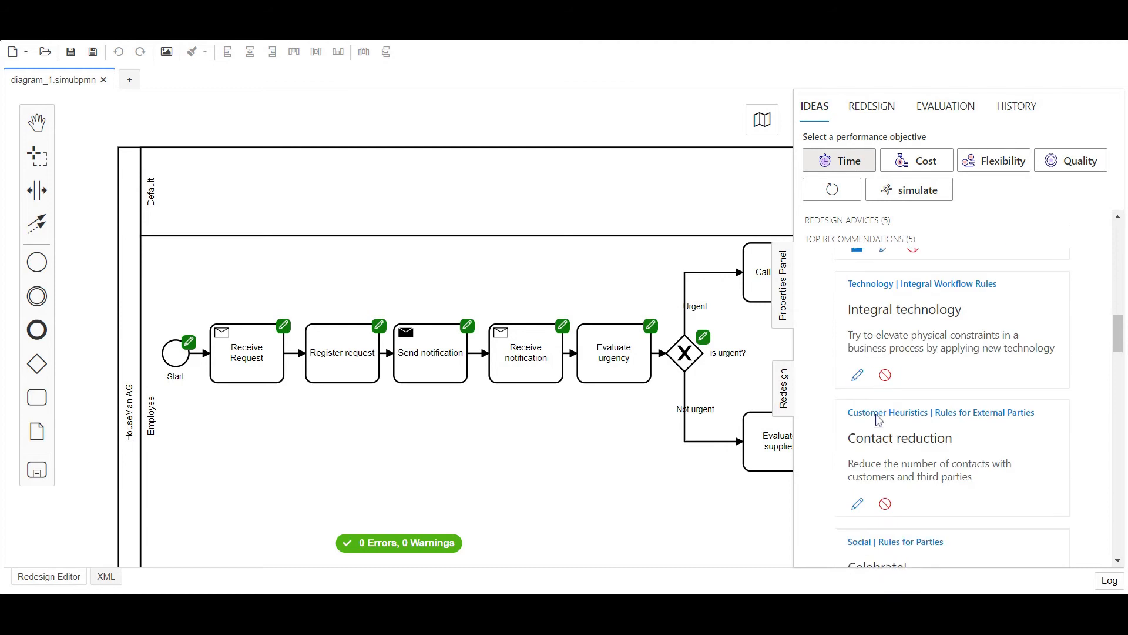
scroll(879, 420, down, 15)
scroll(876, 421, down, 15)
scroll(888, 385, up, 3)
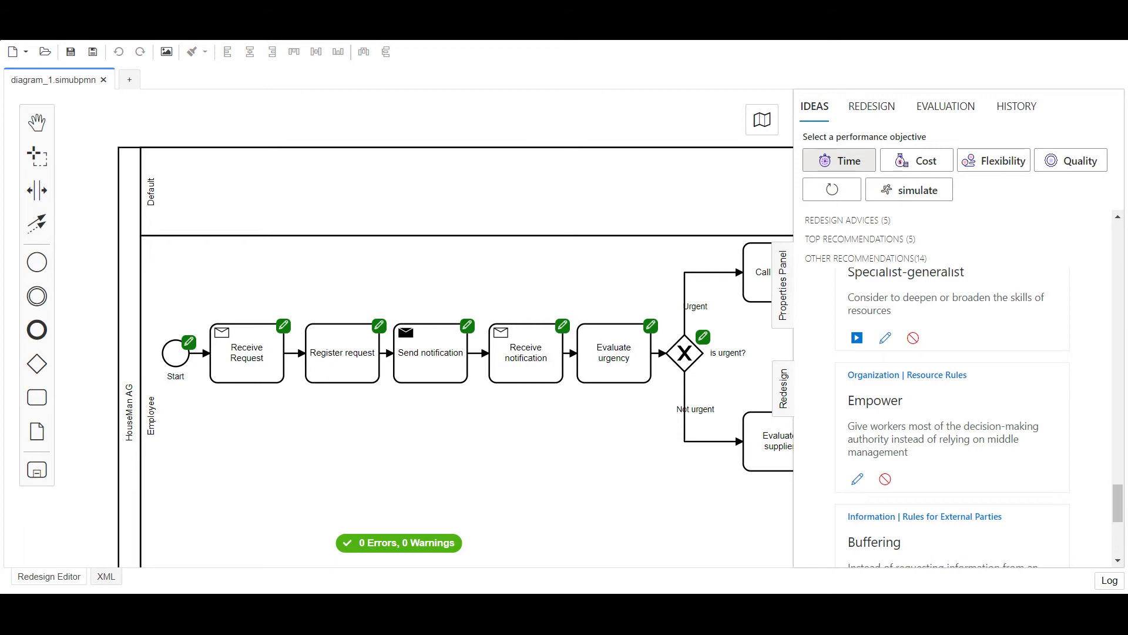
click(858, 479)
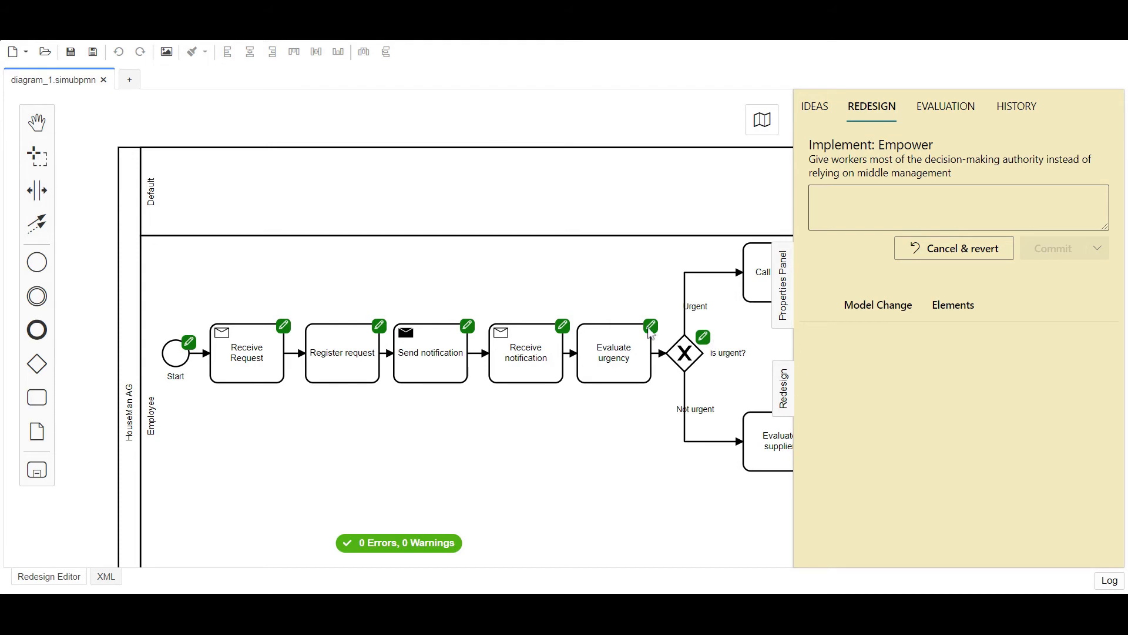
- Move the Schedule supplier task up into the Employee lane, level with and directly after Evaluate contract
drag(592, 478, 157, 174)
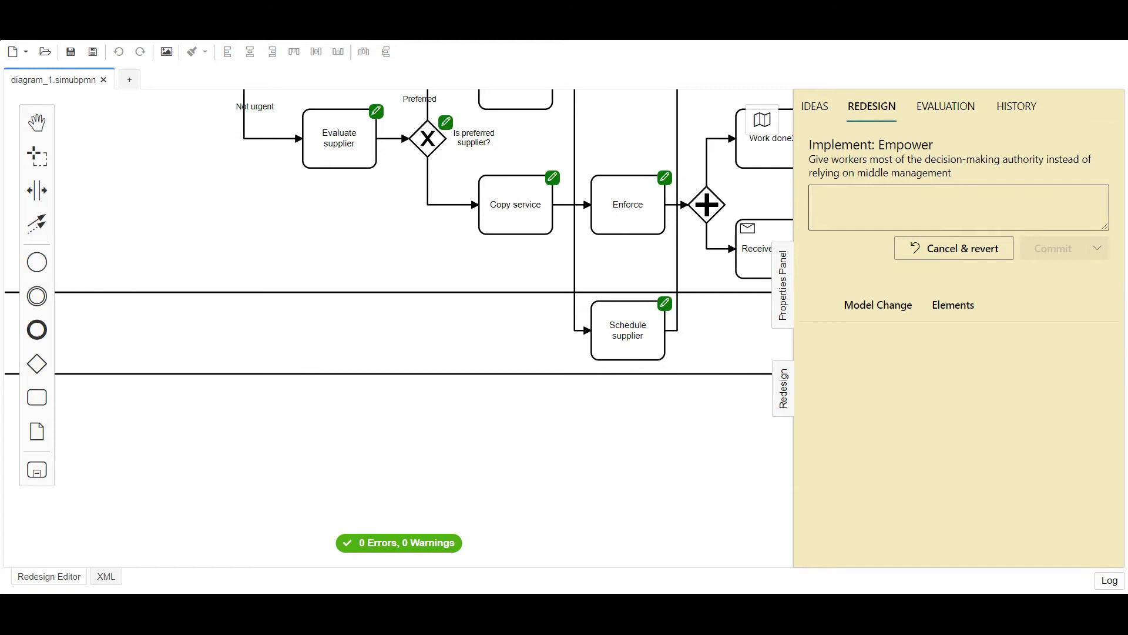
scroll(647, 469, up, 3)
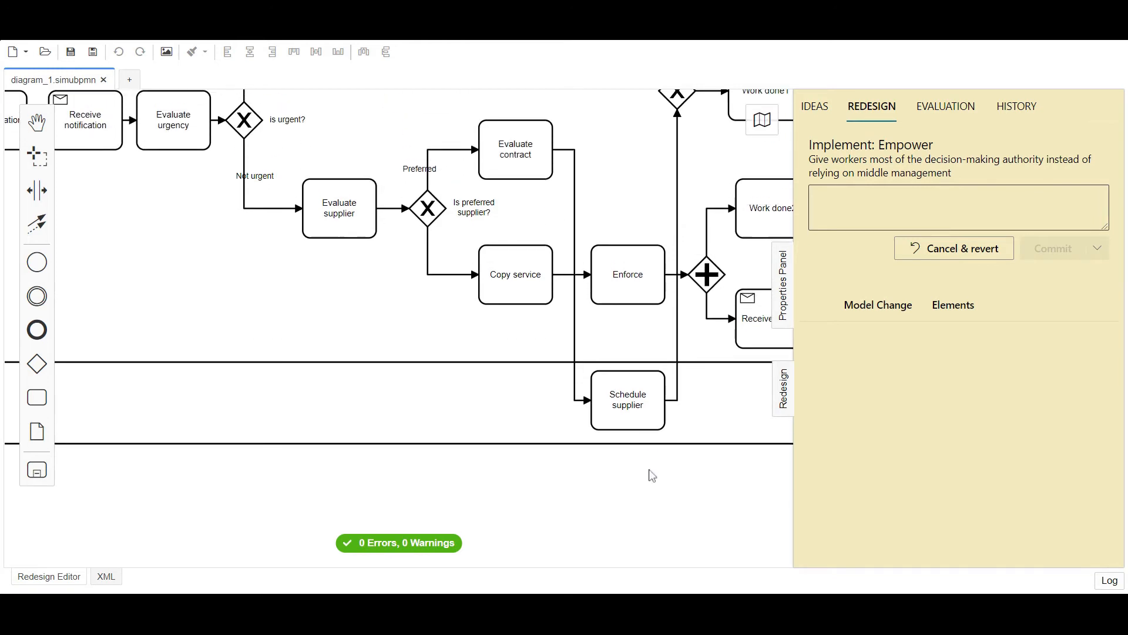
click(658, 456)
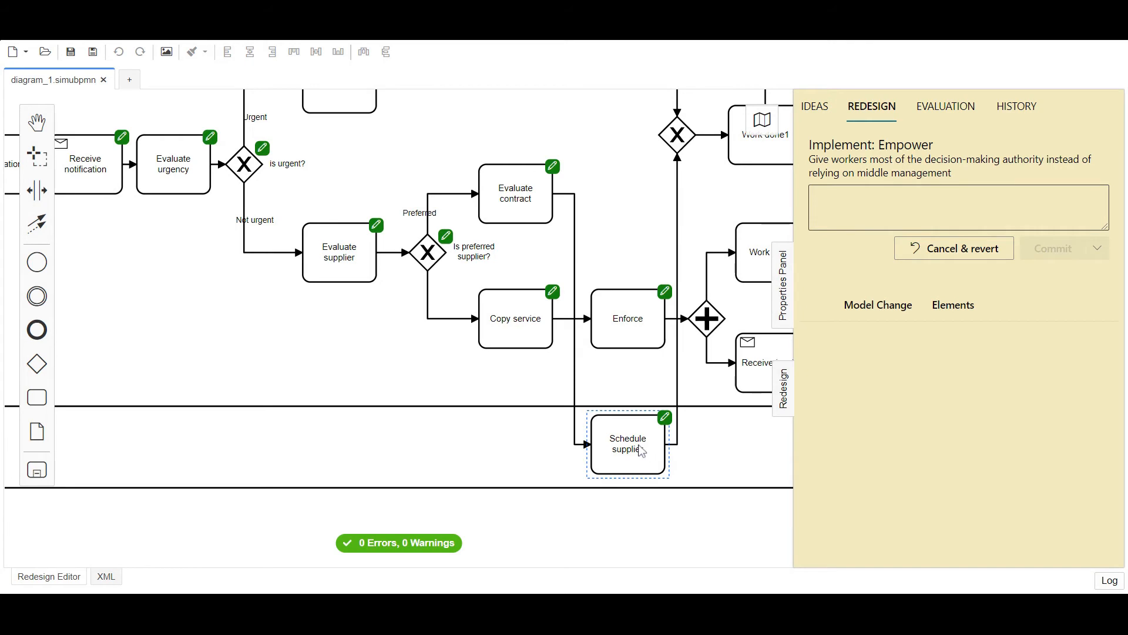
drag(641, 454, 638, 203)
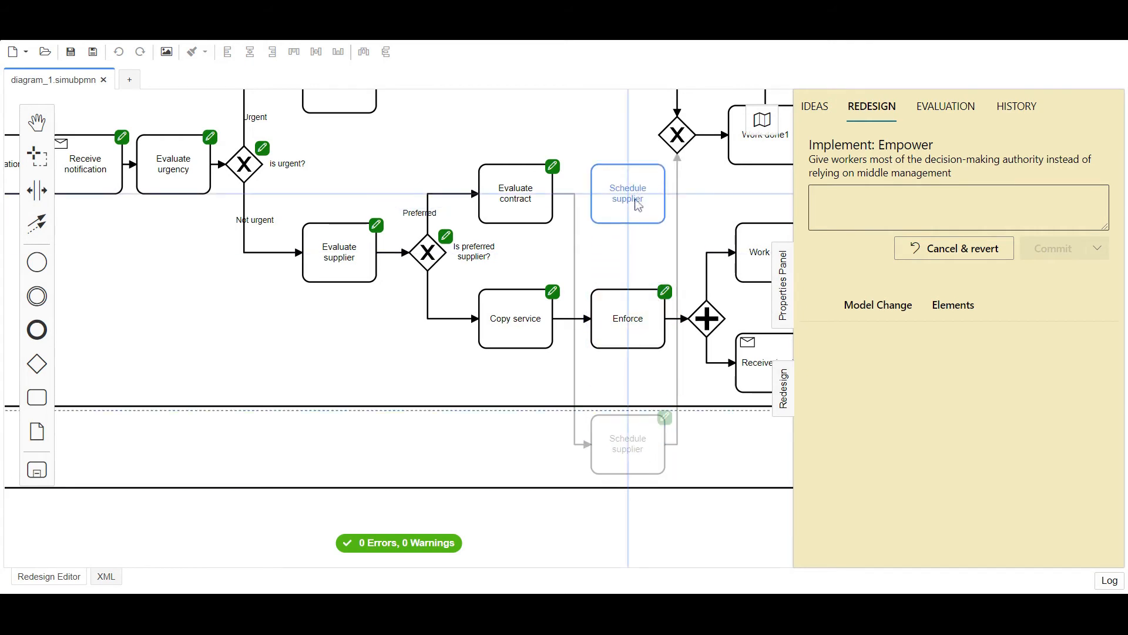
drag(638, 203, 639, 203)
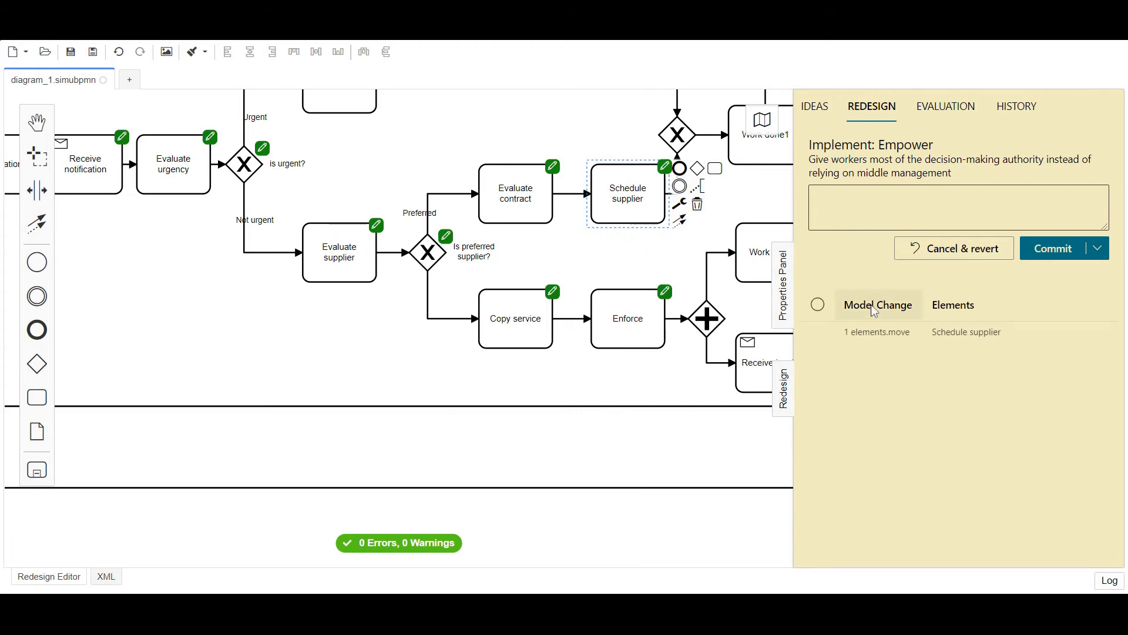
- Set the mean of the Schedule supplier task's normal duration distribution to 20 minutes
click(667, 167)
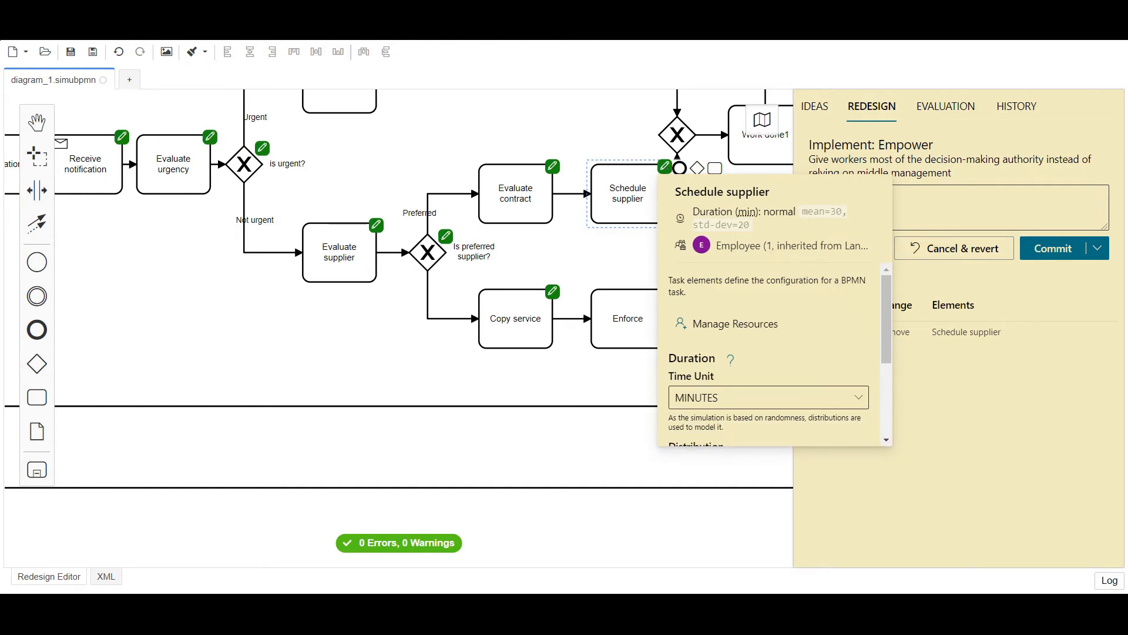
scroll(770, 280, down, 3)
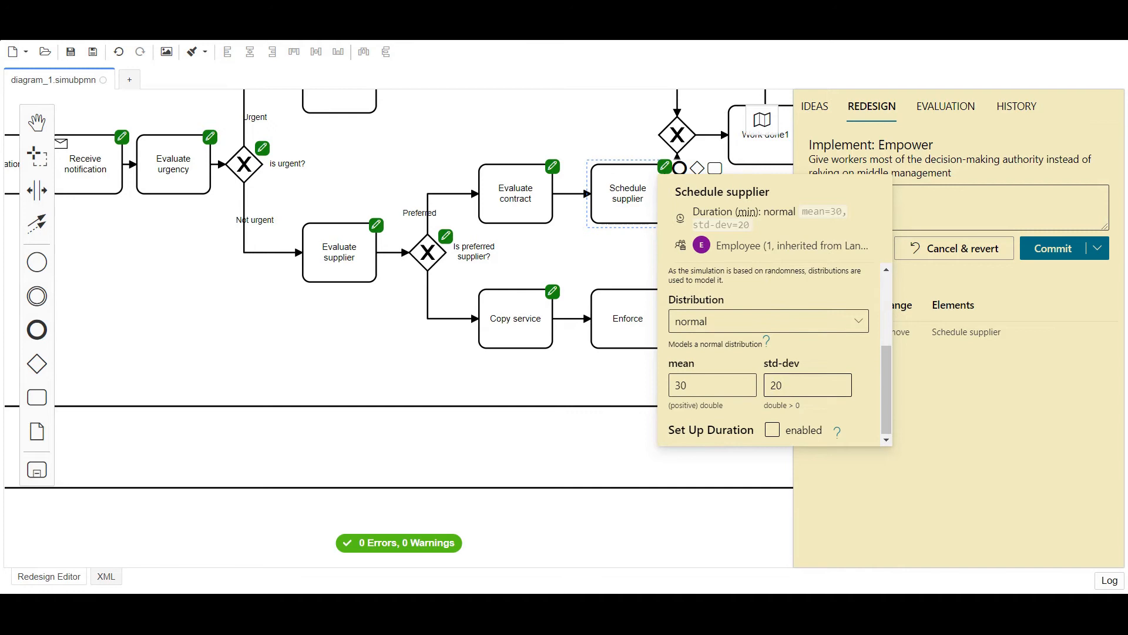
double_click(680, 385)
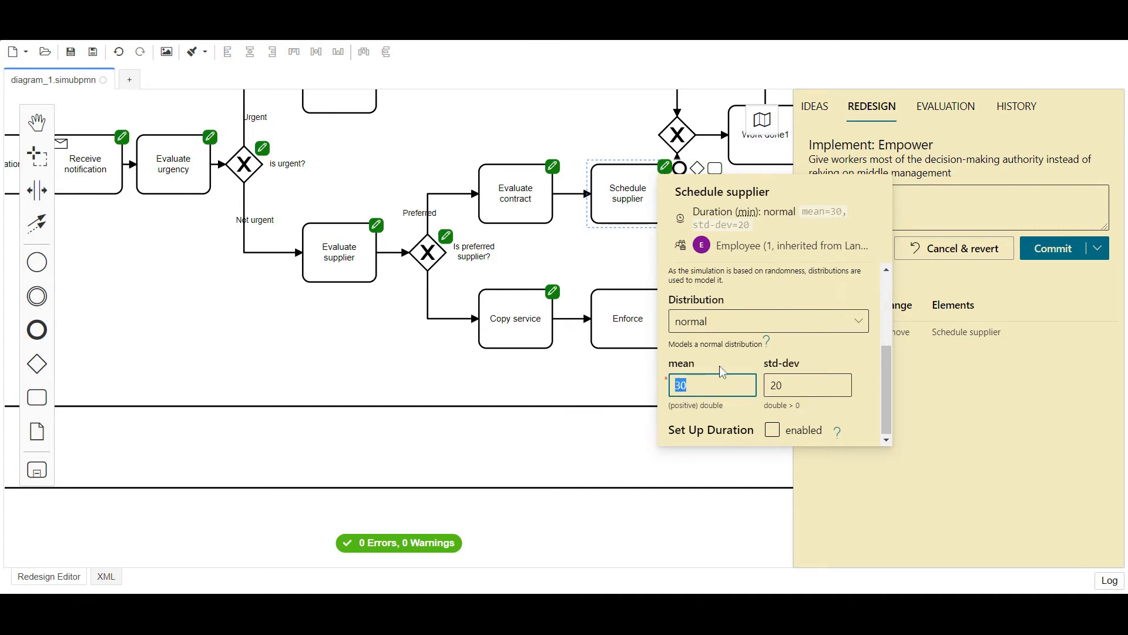
text(20)
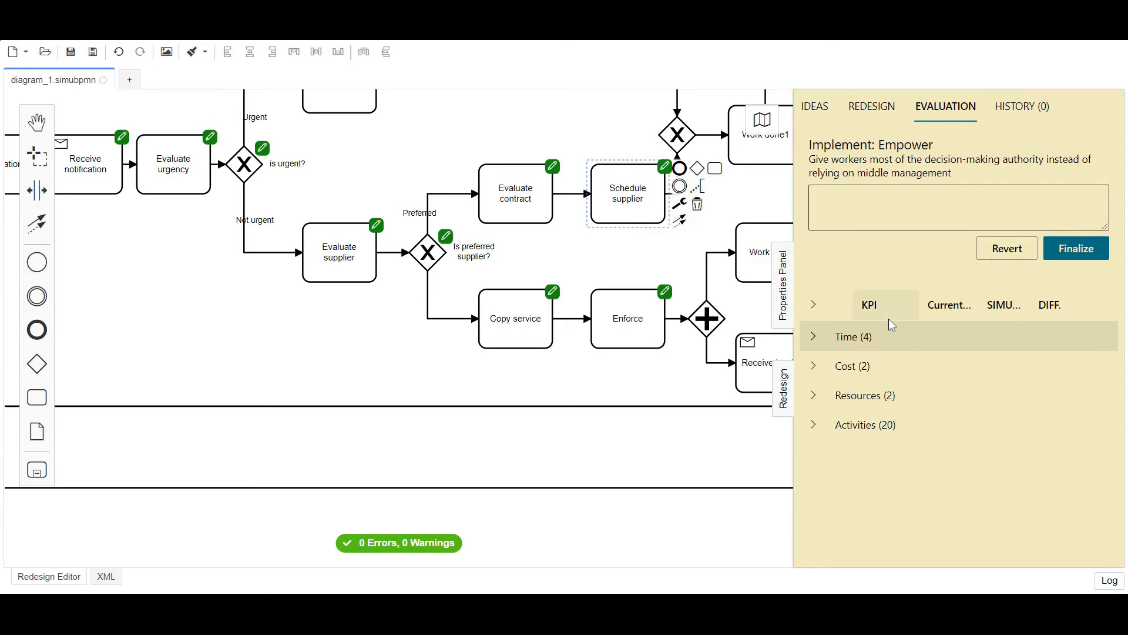
- Review the Empower redesign's time and cost KPIs against the current process, and revert the redesign
click(815, 337)
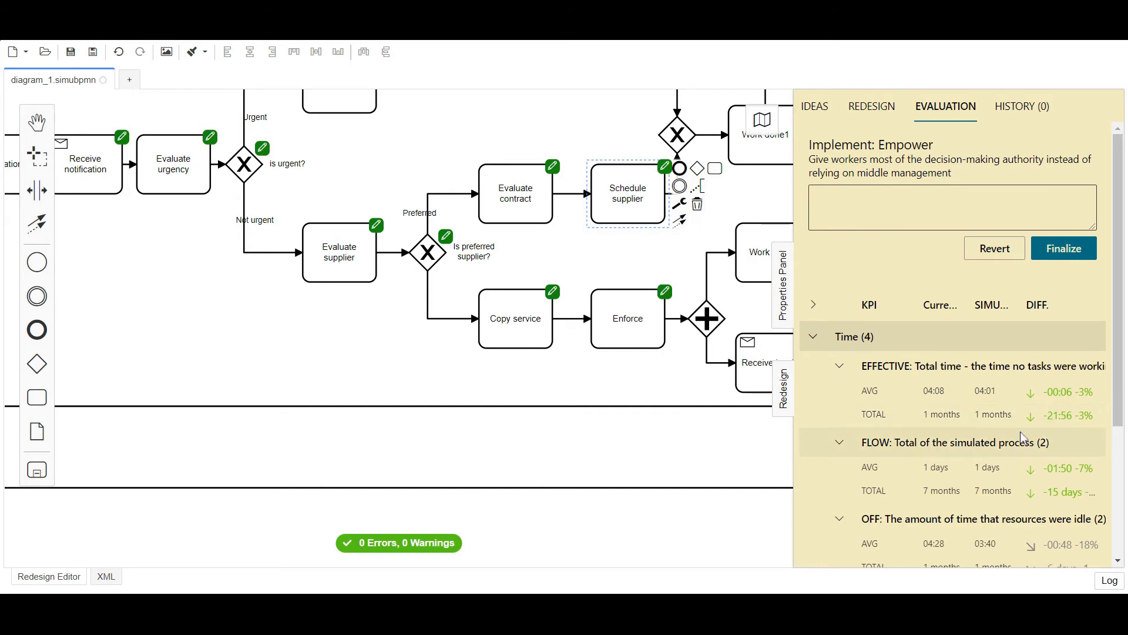
scroll(964, 420, down, 3)
click(814, 475)
scroll(1008, 506, down, 1)
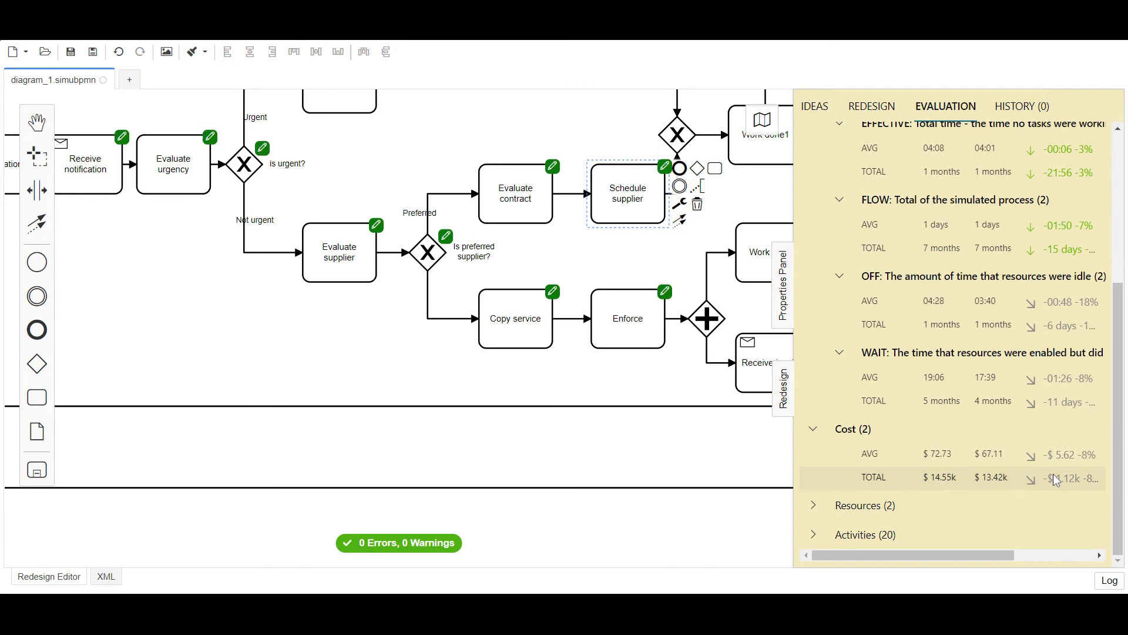
scroll(1007, 432, up, 5)
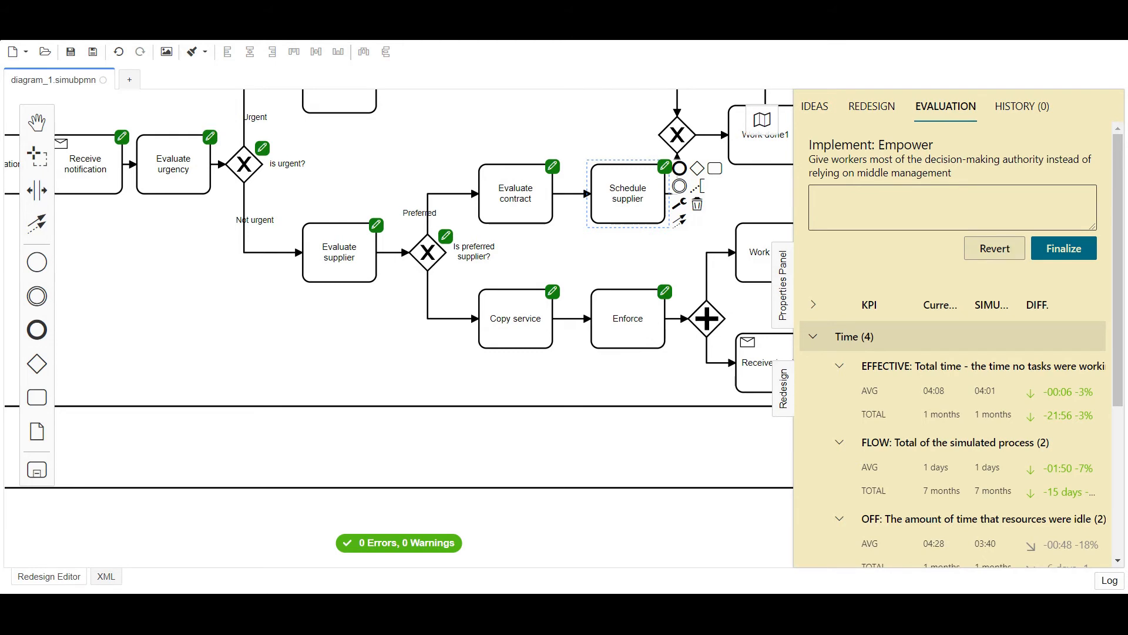
click(1007, 249)
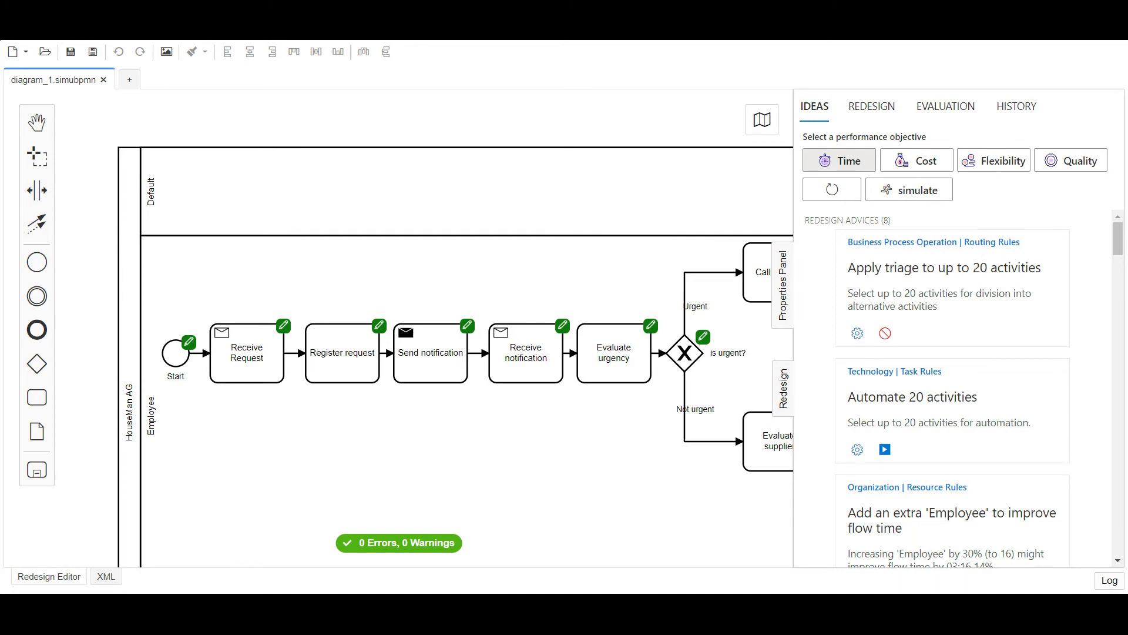
- Automatically implement the advice to parallelise Evaluate contract and Schedule supplier, and commit the model change for evaluation
scroll(918, 336, down, 5)
scroll(920, 339, down, 5)
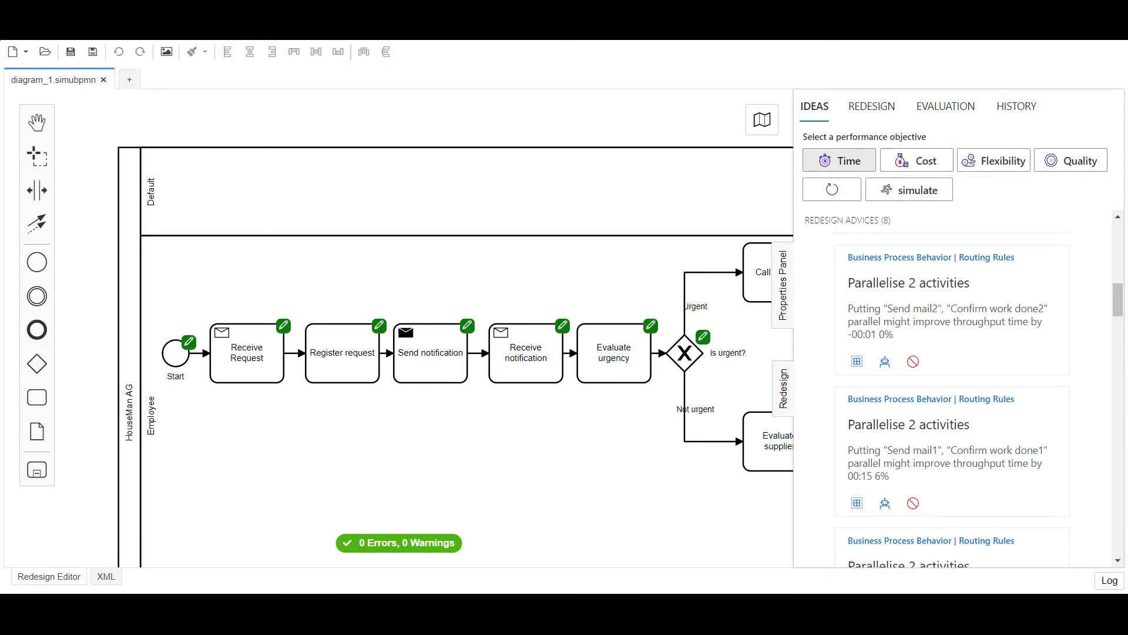
scroll(973, 331, down, 1)
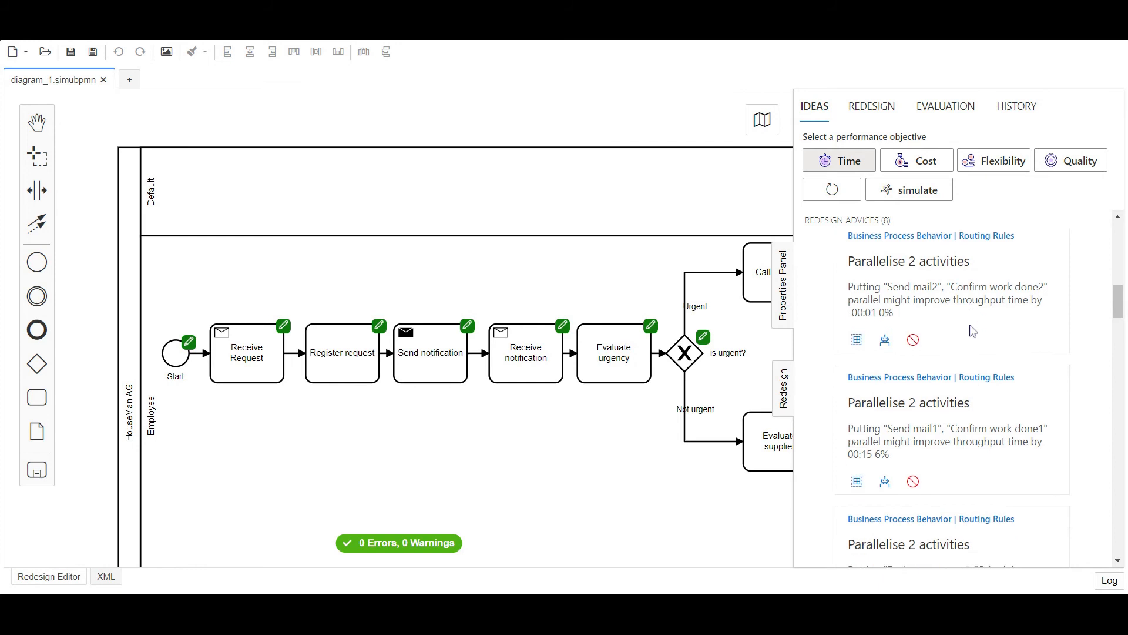
scroll(972, 331, down, 2)
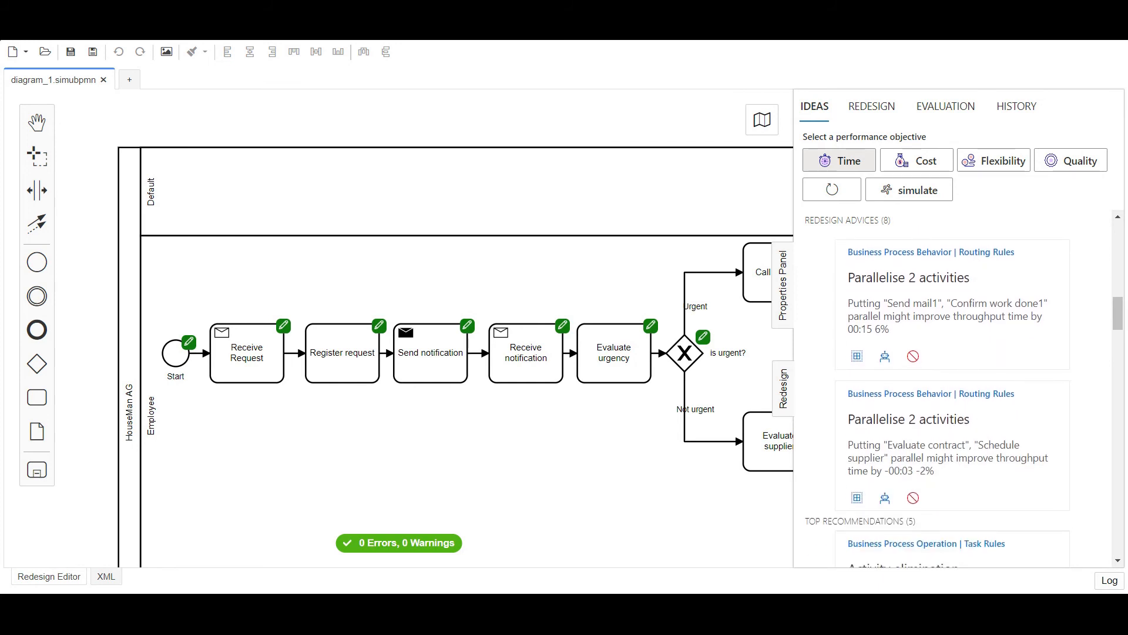
click(856, 498)
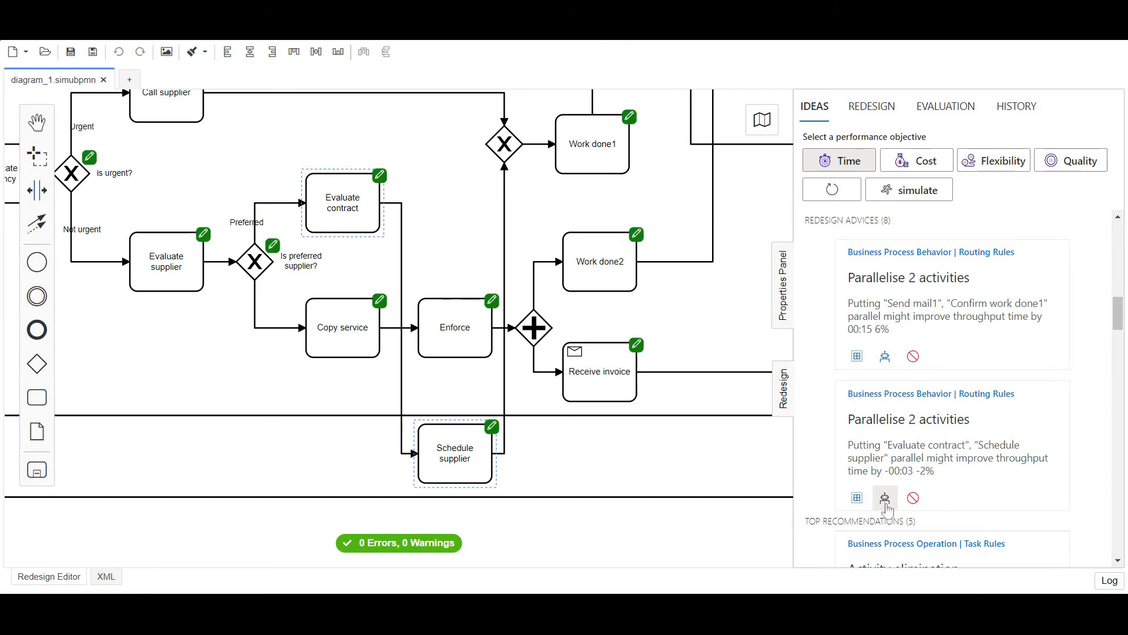
click(885, 500)
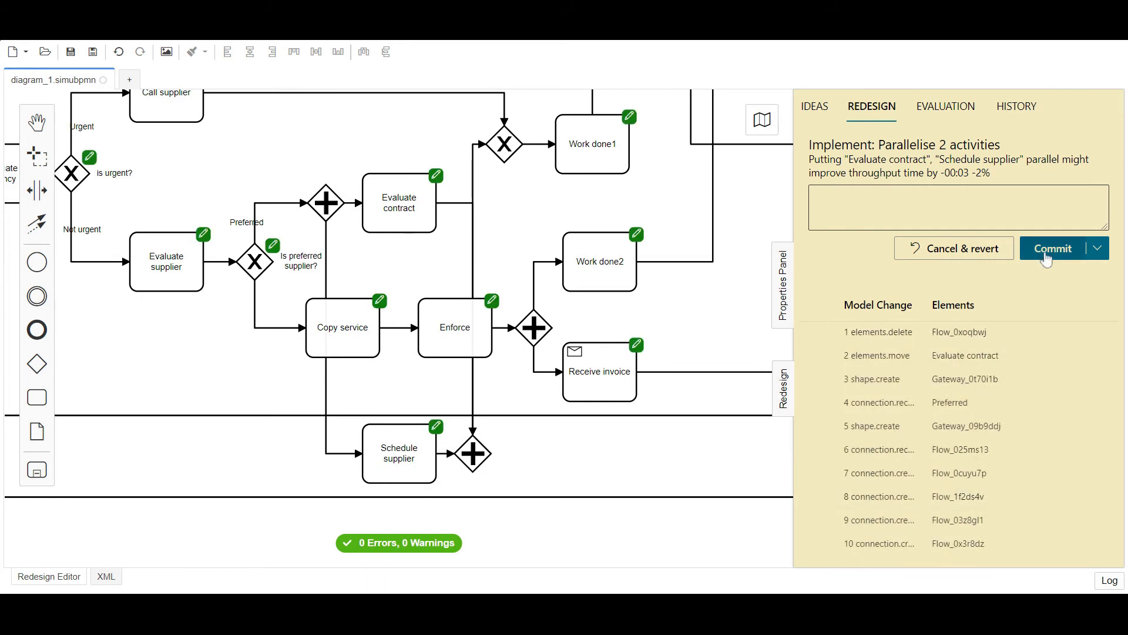
click(1057, 252)
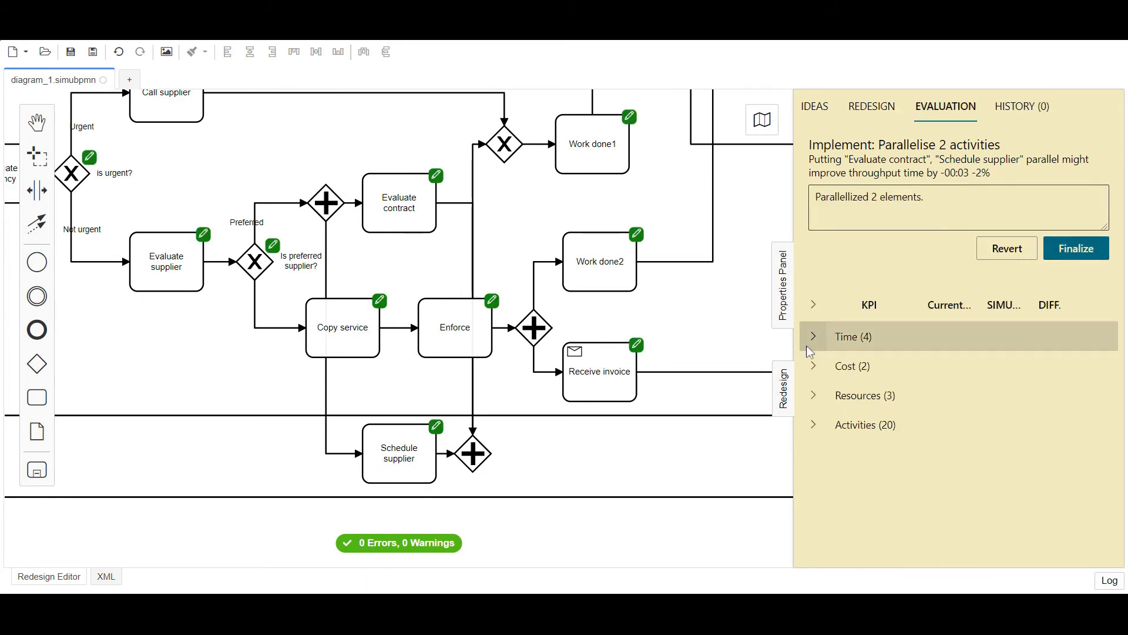
- Check the time KPIs of the parallelised process and finalize the redesign
click(1015, 341)
scroll(1022, 376, down, 3)
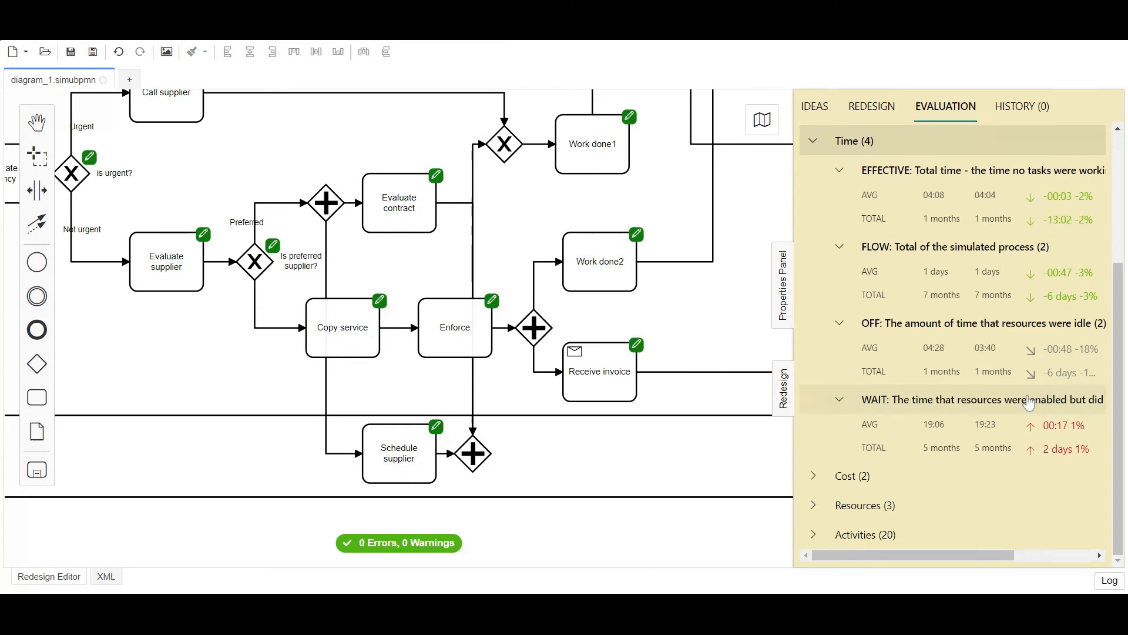
scroll(1028, 396, up, 3)
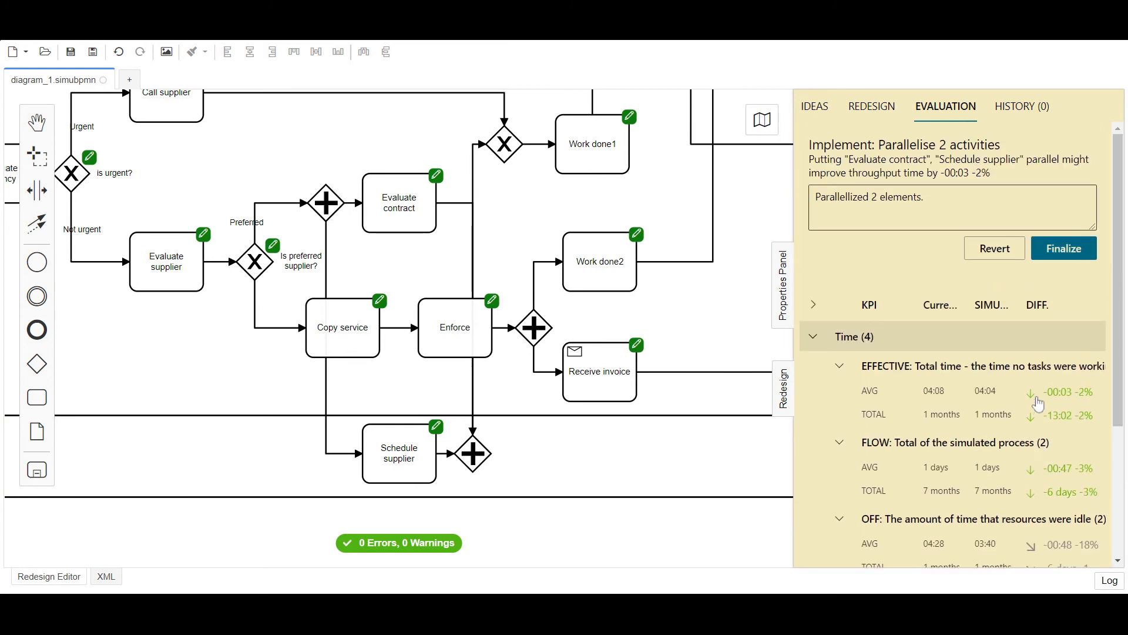
click(1058, 251)
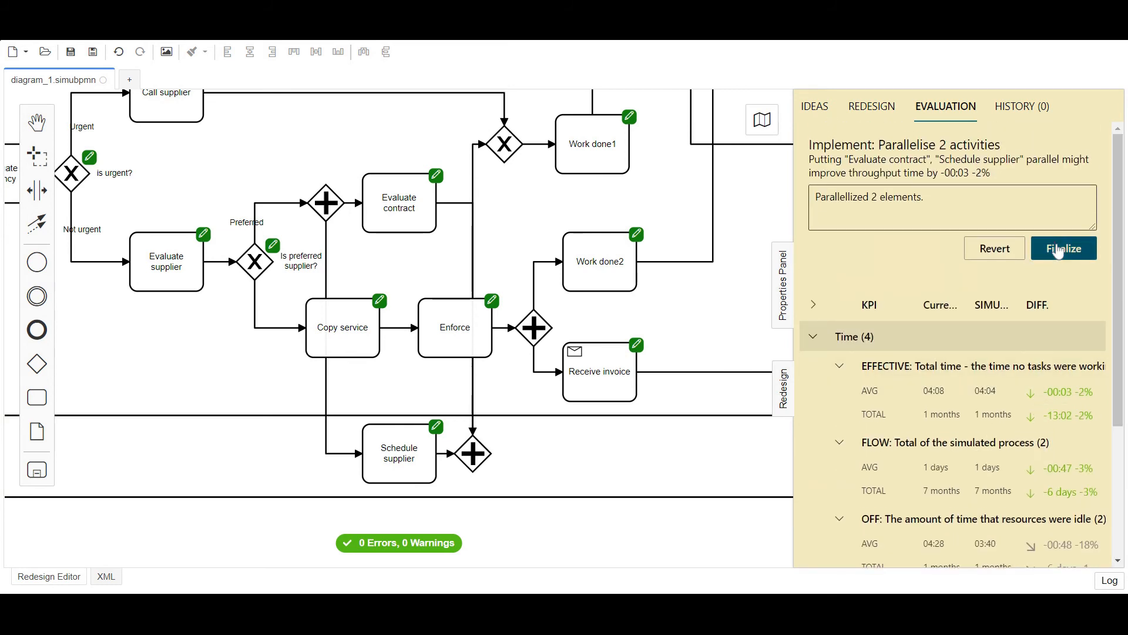
click(1059, 251)
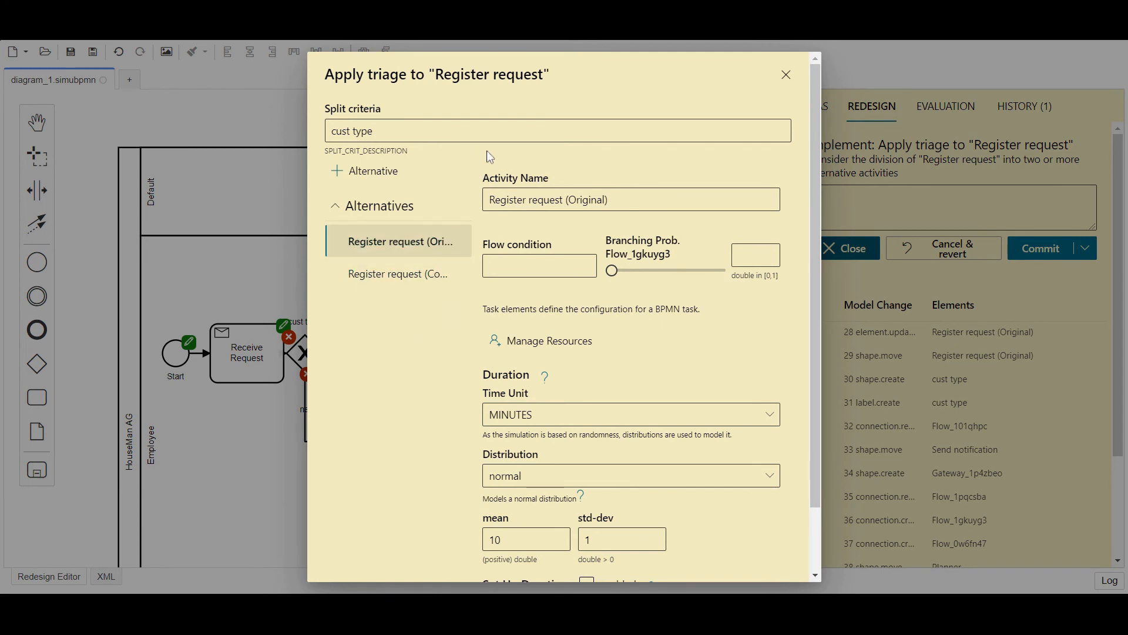
- For the triage alternative Register request (Copy), assign the Default resource and set the mean duration to 10 minutes
click(394, 278)
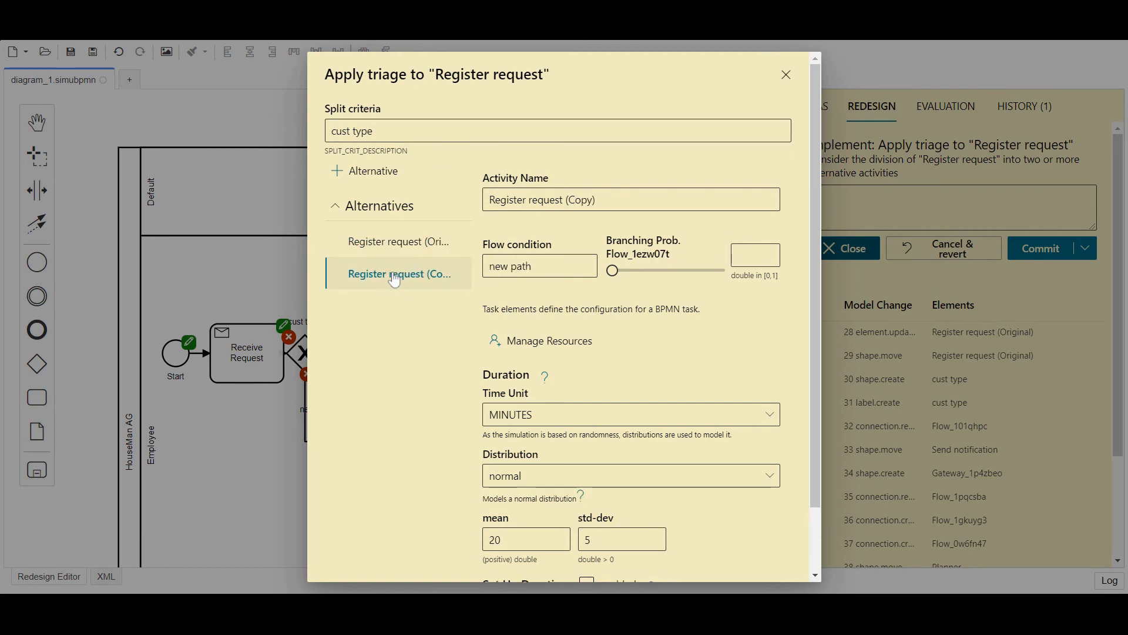
scroll(453, 458, down, 2)
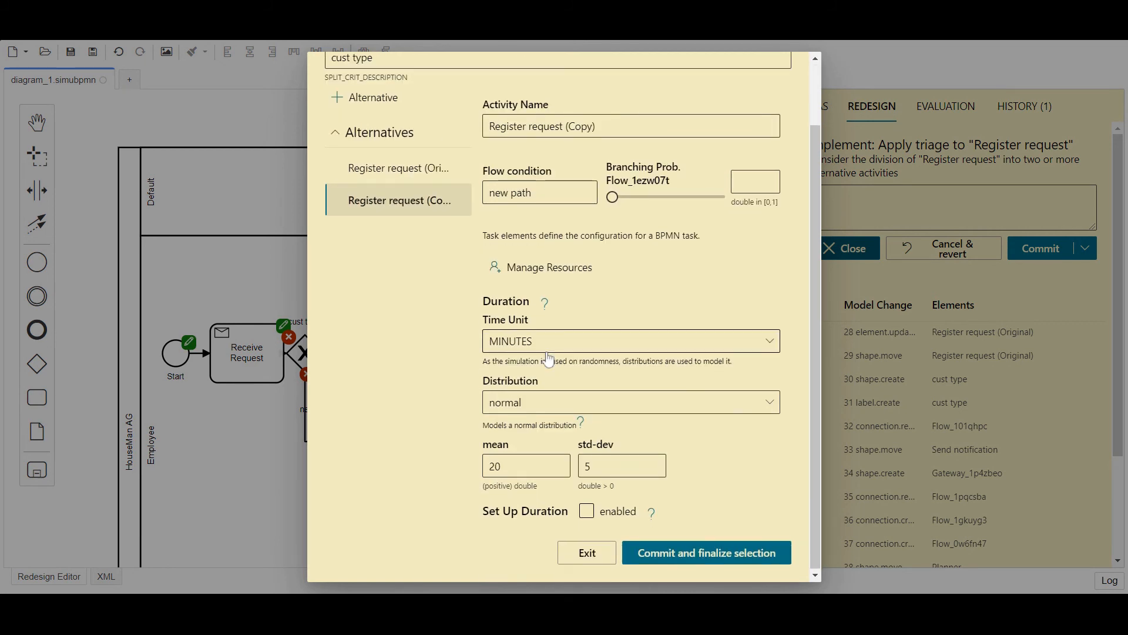
click(532, 267)
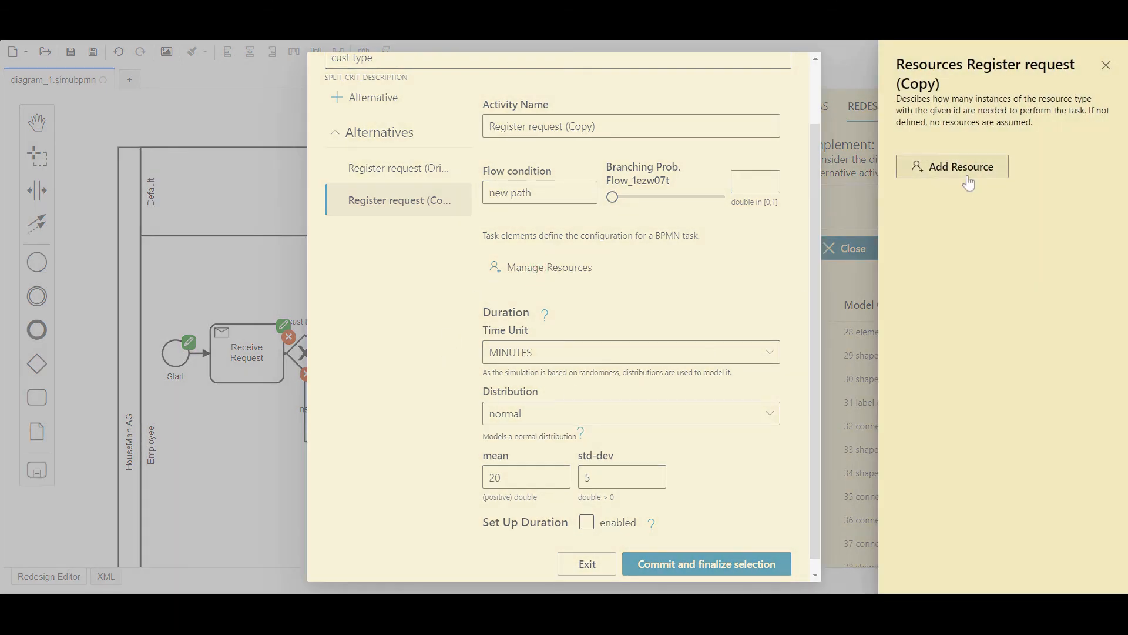
click(957, 170)
click(943, 182)
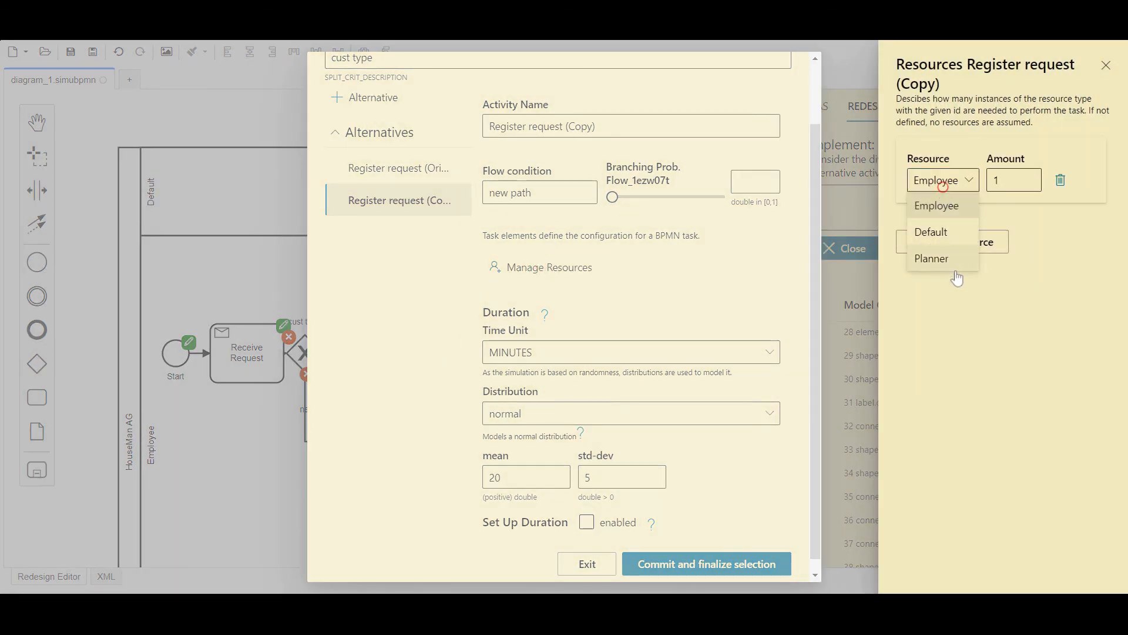
click(934, 233)
click(1108, 66)
click(523, 466)
drag(523, 466, 408, 467)
text(10)
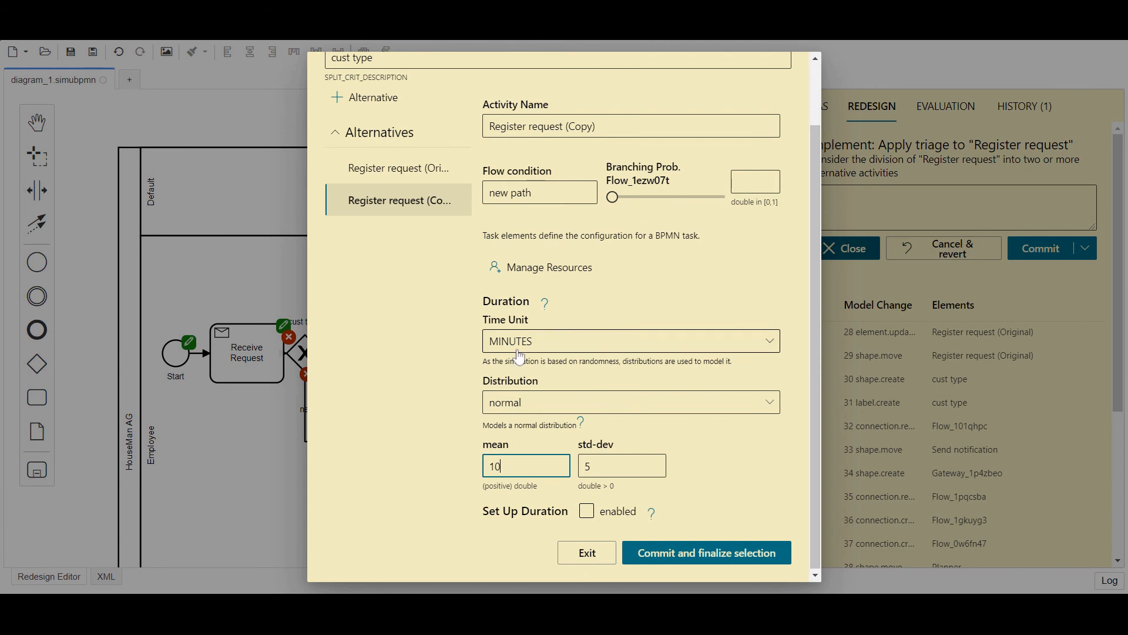
- Set the Register request (Copy) alternative's branching probability to 0.9 and its flow condition to "automated"
scroll(529, 364, up, 2)
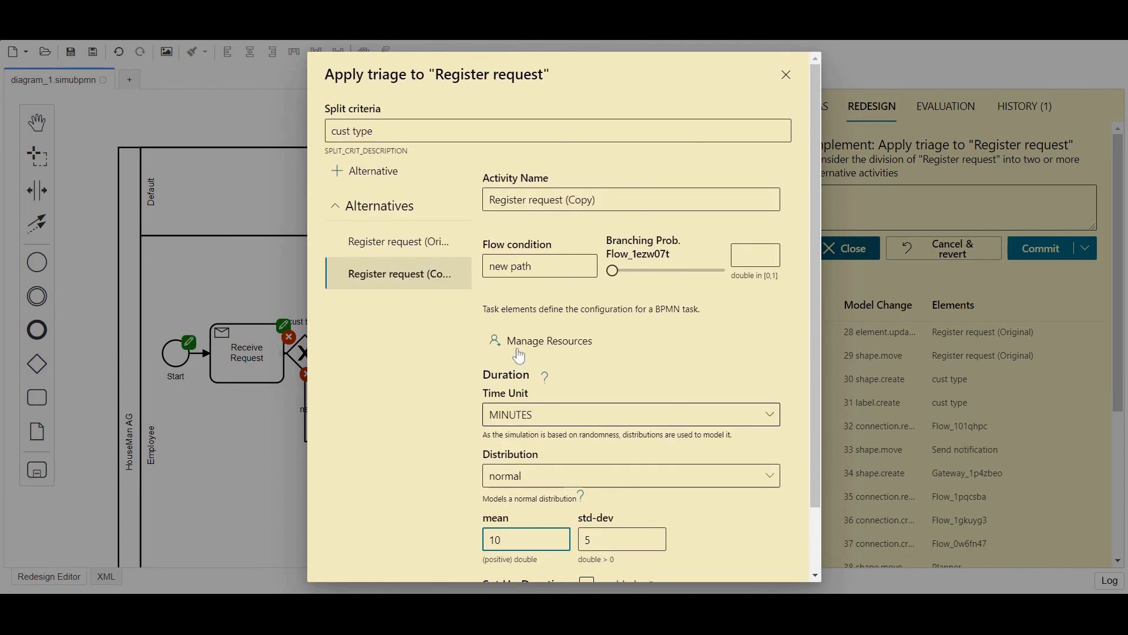
click(711, 275)
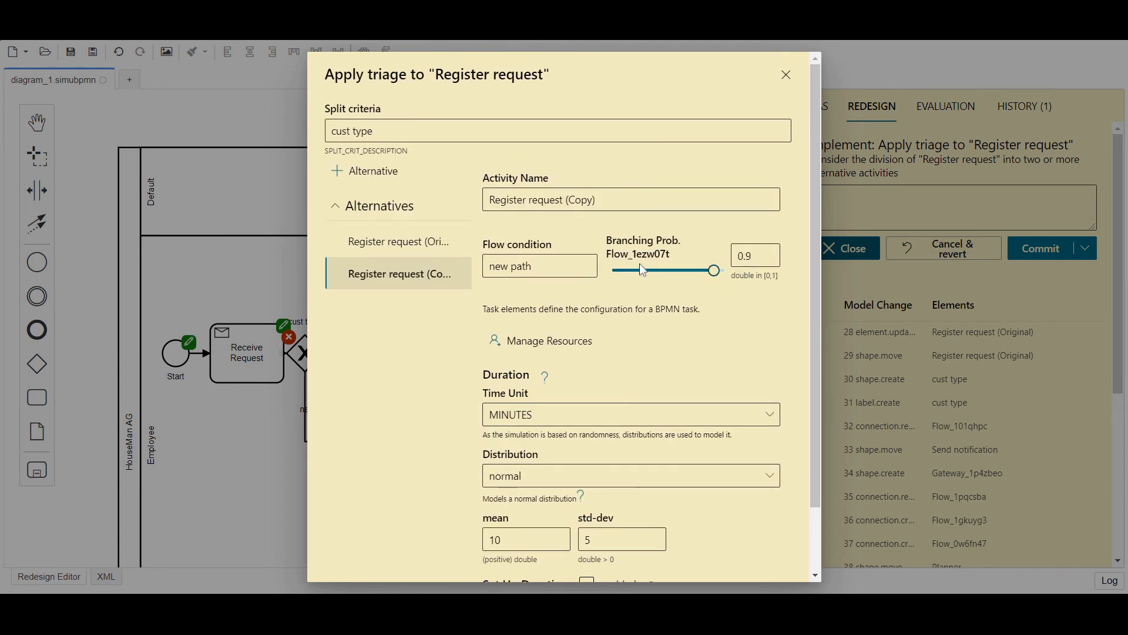
drag(544, 267, 447, 266)
text(automated)
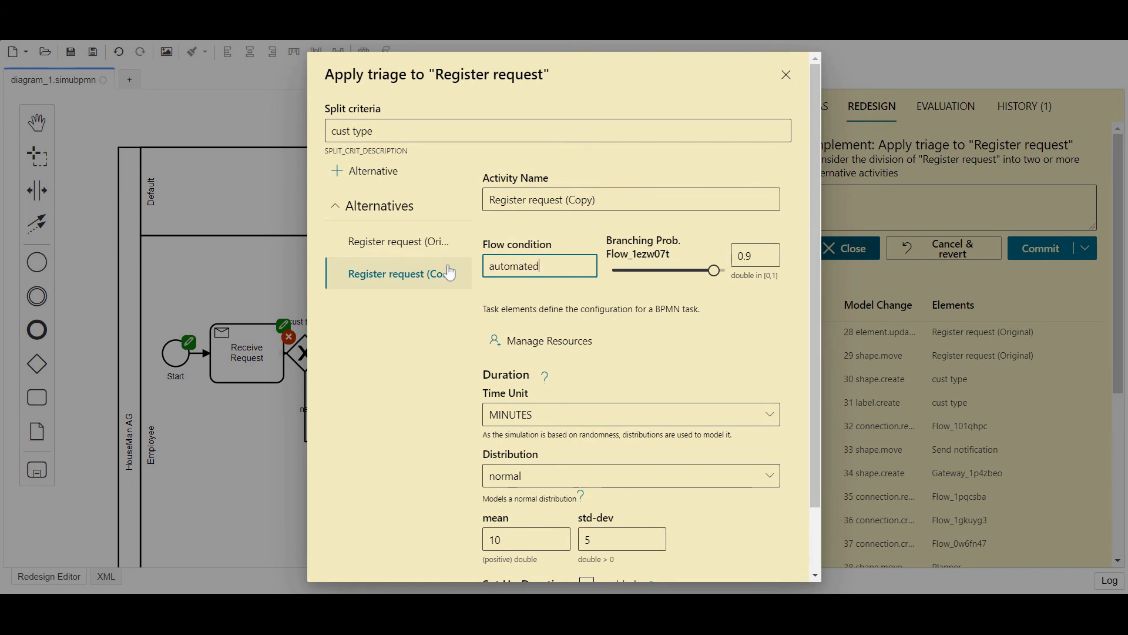
- Give the Register request (Original) alternative a branching probability of 0.1 and the flow condition "default", and leave the triage settings
click(389, 242)
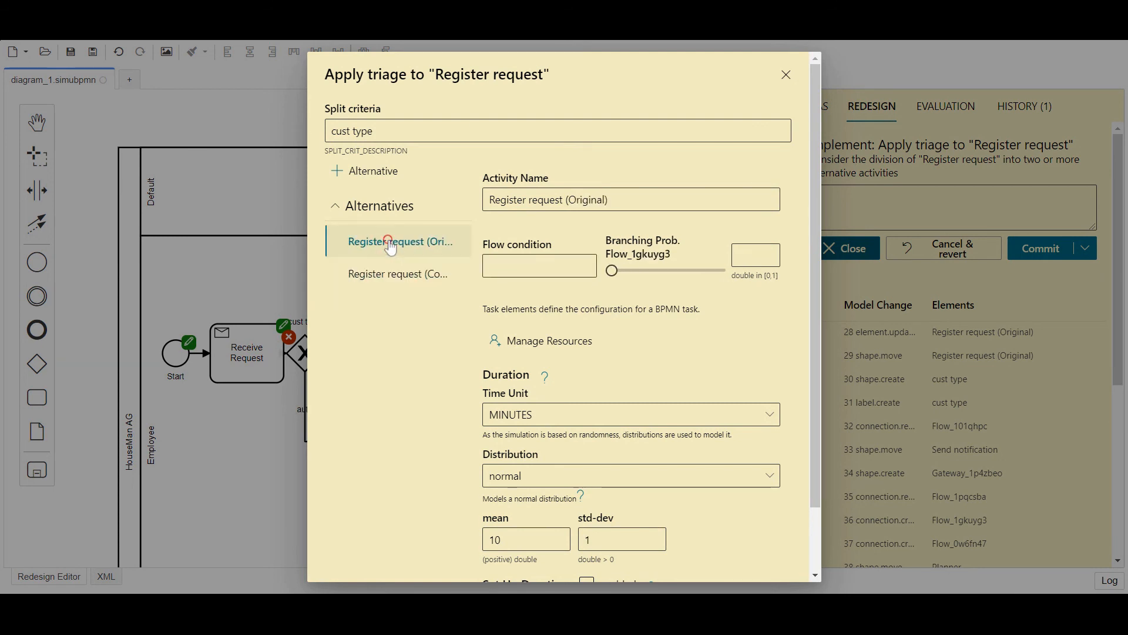
click(643, 272)
click(568, 262)
text(default)
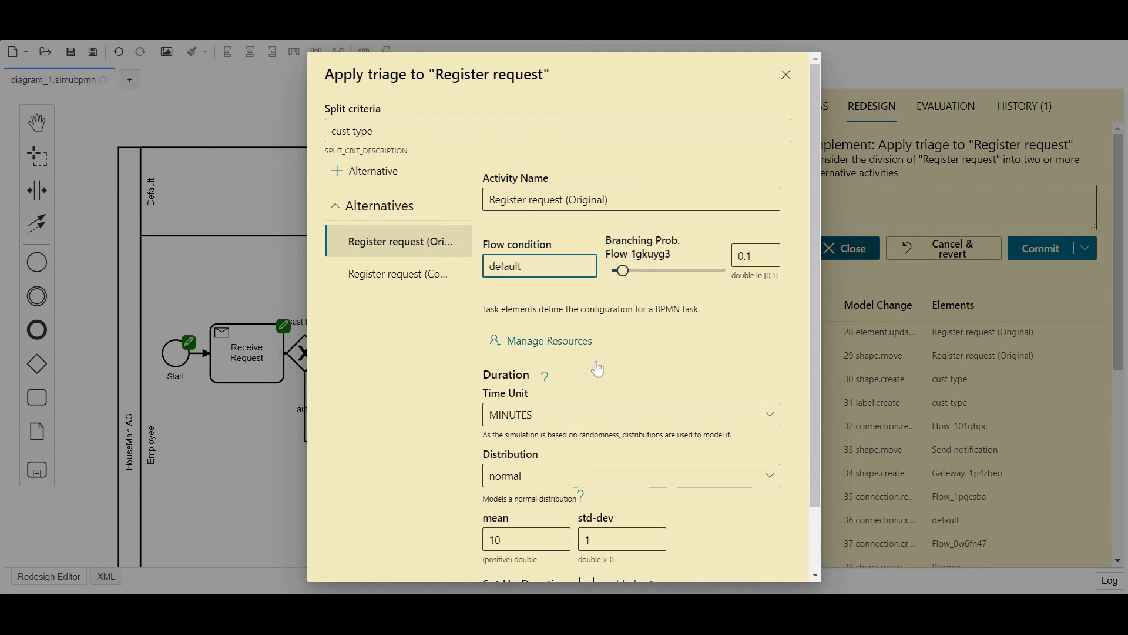
scroll(592, 420, down, 2)
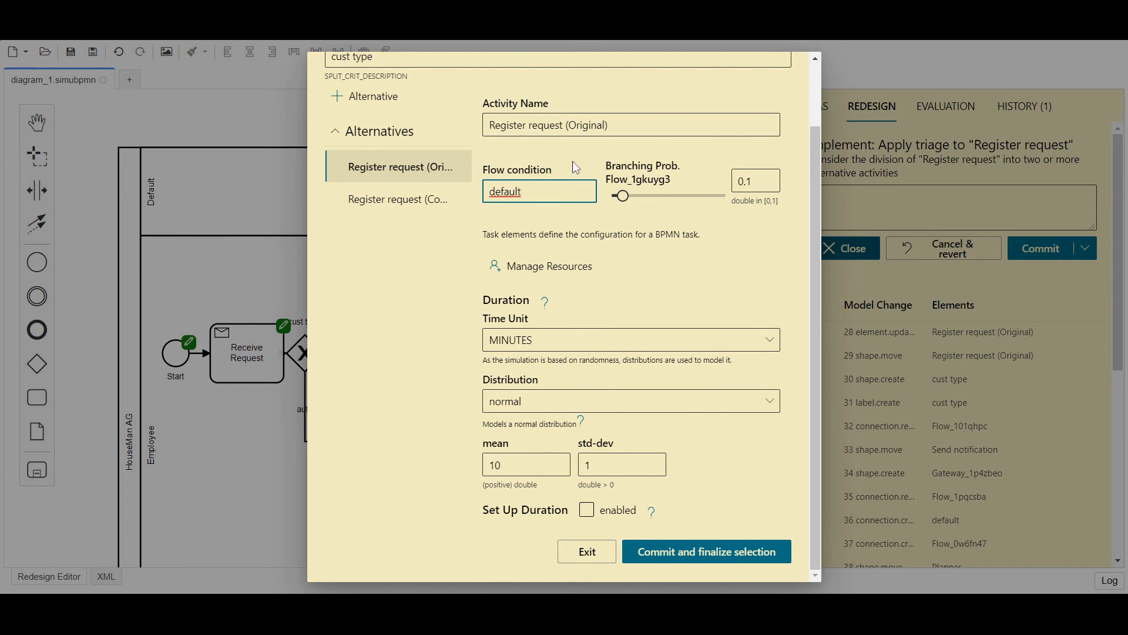
click(588, 551)
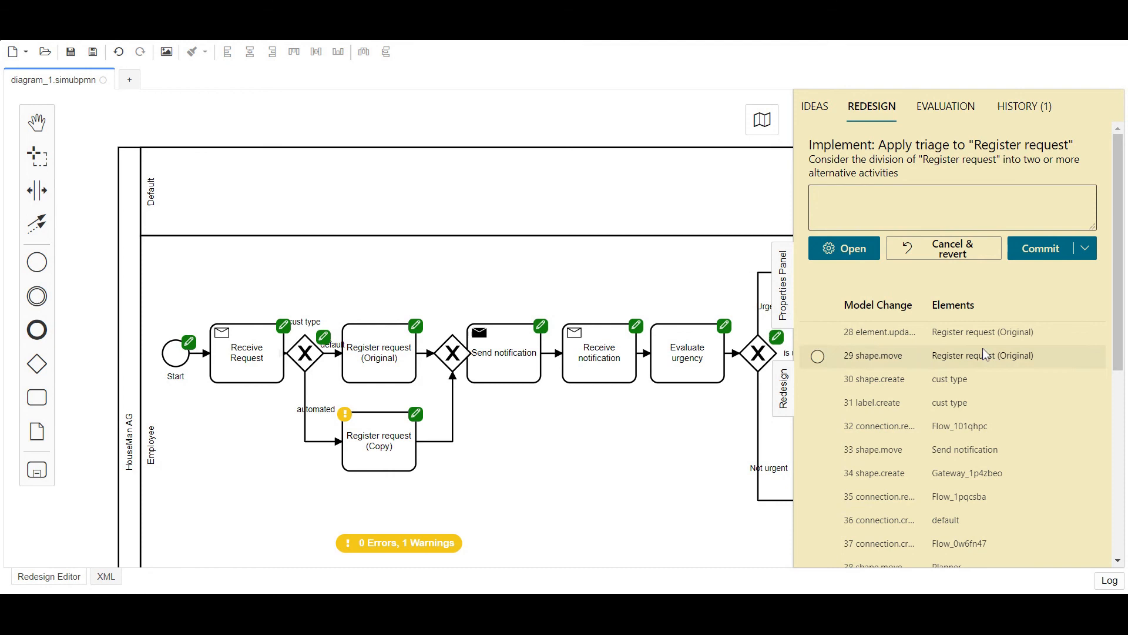
- Commit the triage redesign of Register request and compare its time and cost KPIs with the current process
click(1045, 259)
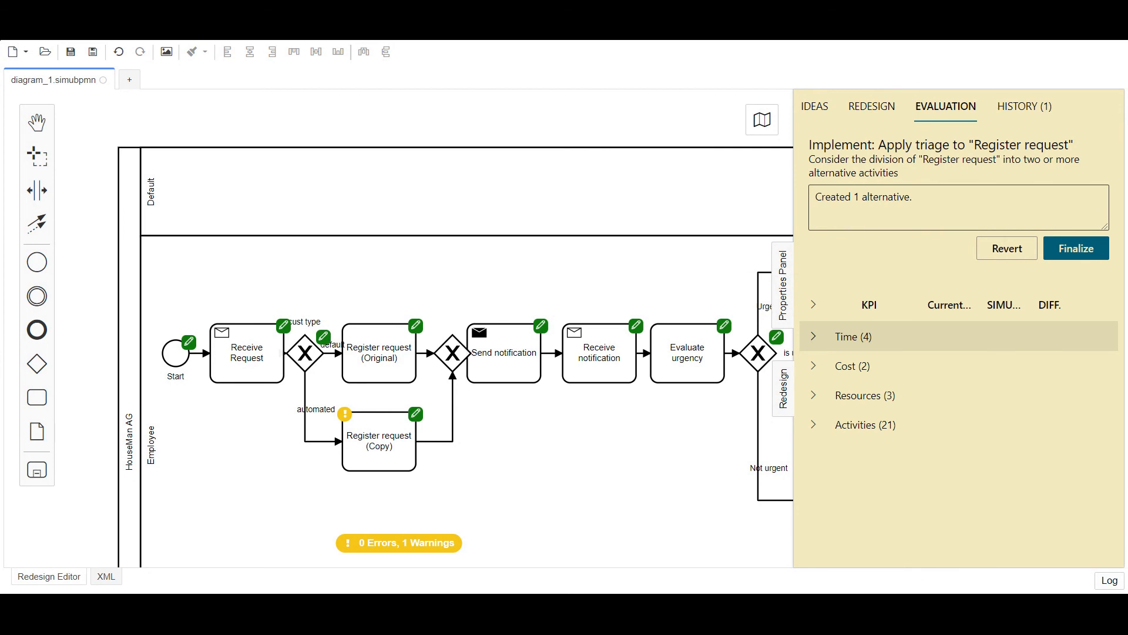
click(814, 336)
scroll(993, 436, down, 1)
scroll(993, 436, down, 2)
click(810, 479)
scroll(947, 364, down, 1)
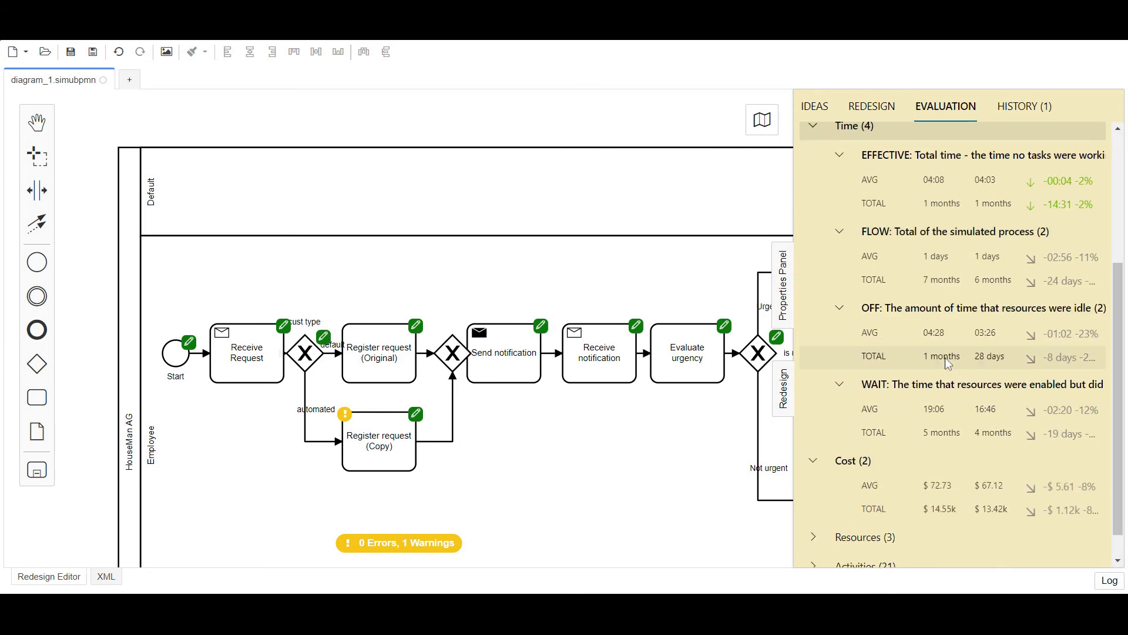
scroll(934, 470, down, 1)
scroll(948, 470, up, 4)
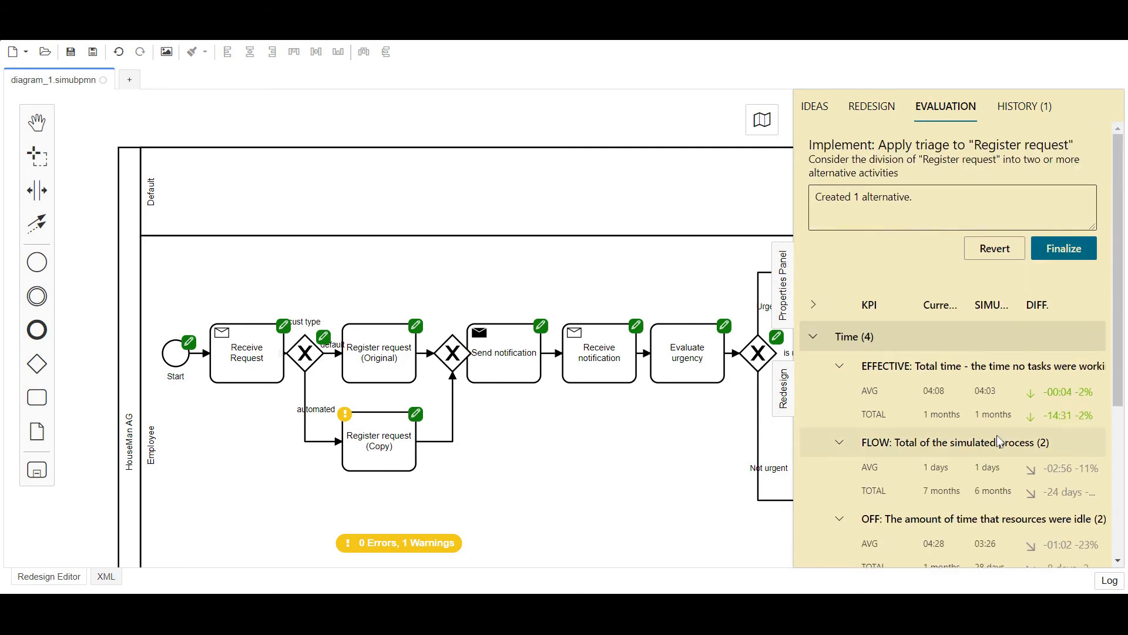